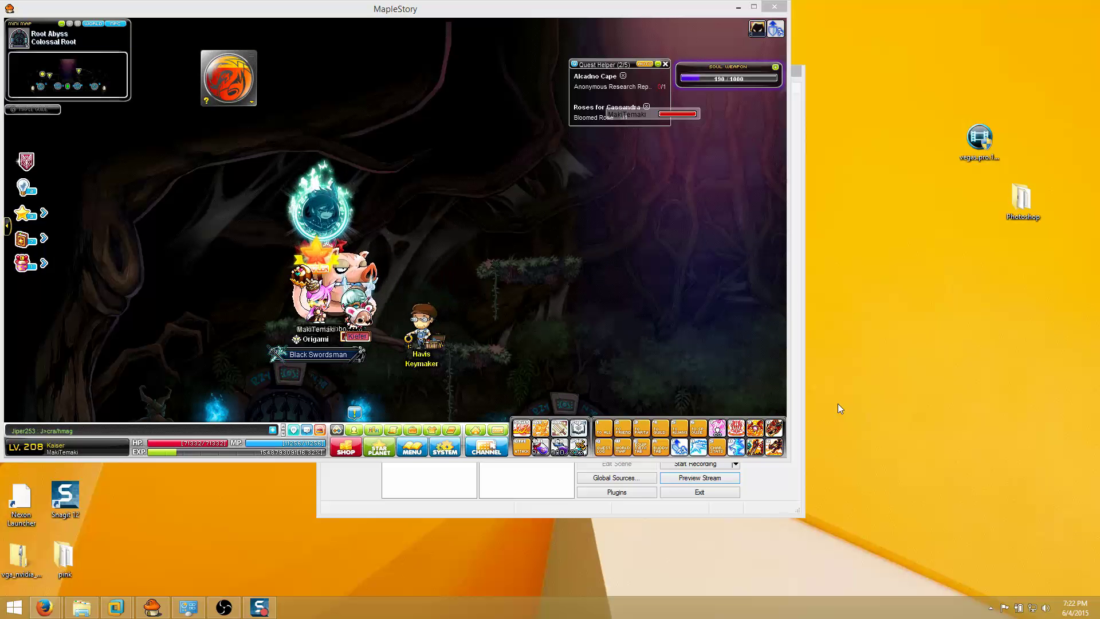
Step: Bring OBS in front of MapleStory, then switch to the obsproject.com page in Firefox
left_click(349, 514)
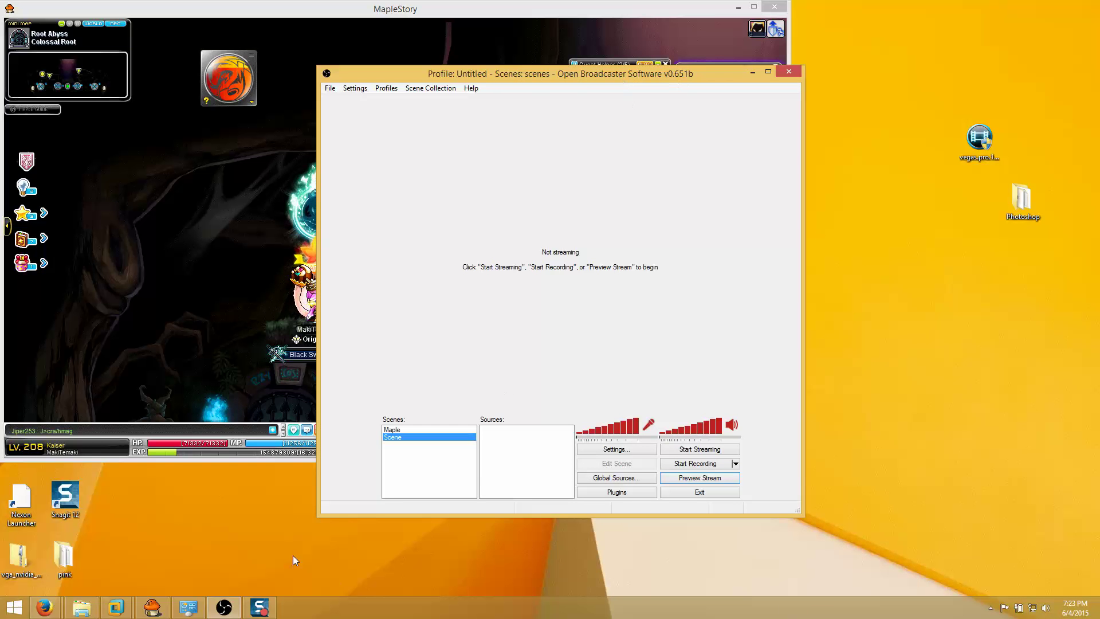
mouse_move(45, 606)
left_click(166, 554)
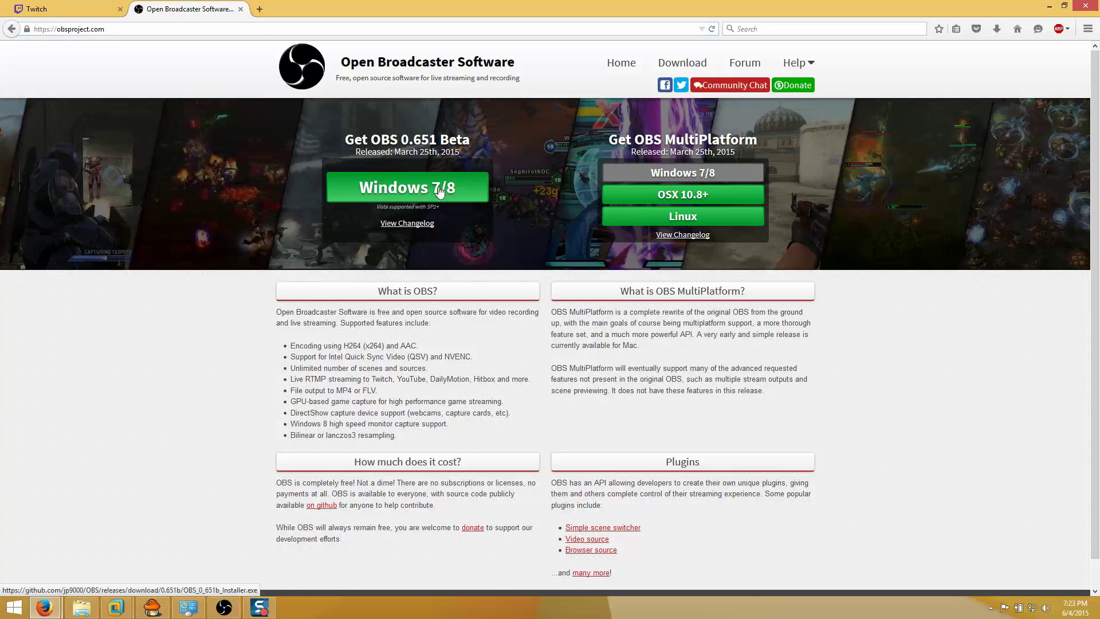
Step: Request the OBS 0.651 Beta Windows 7/8 installer, dismiss the prompt, and reposition OBS up-left
left_click(417, 200)
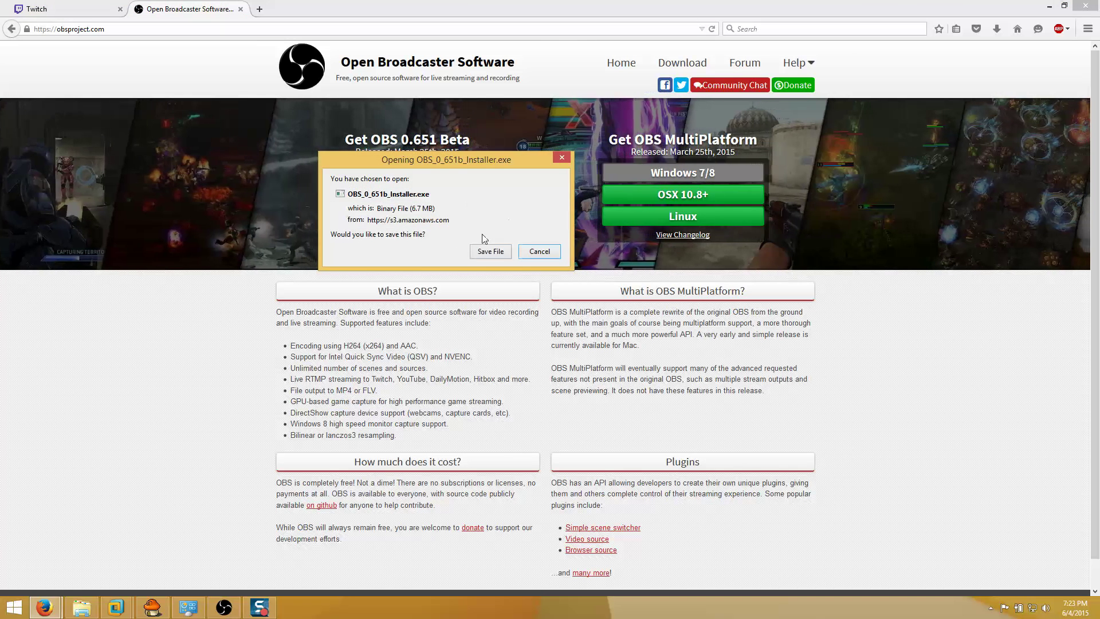
left_click(532, 256)
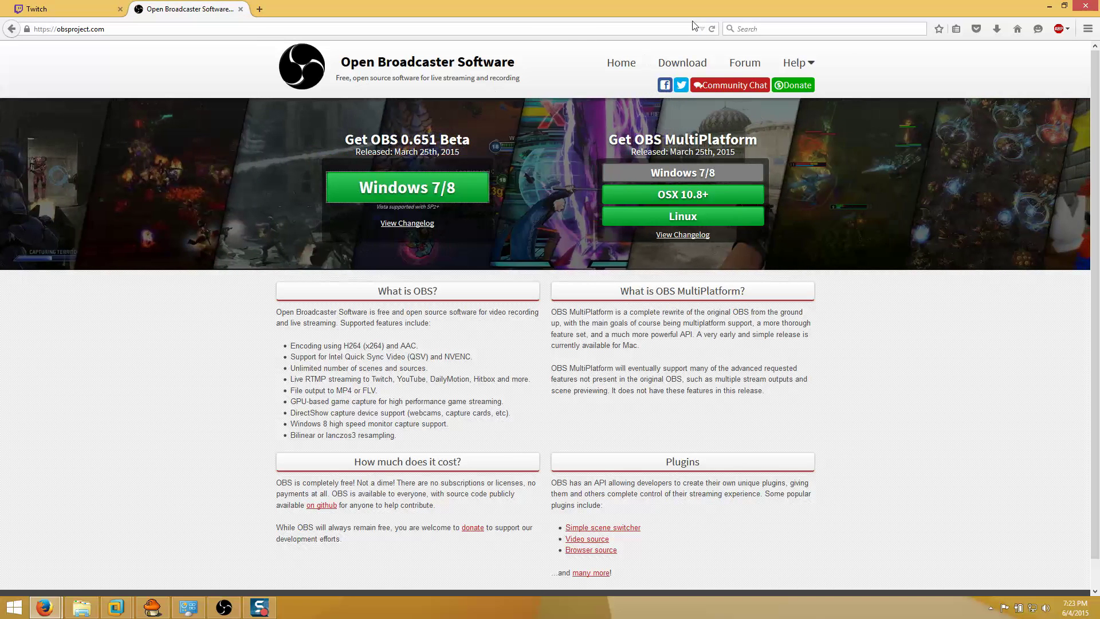
left_click(224, 607)
left_click_drag(506, 74, 493, 56)
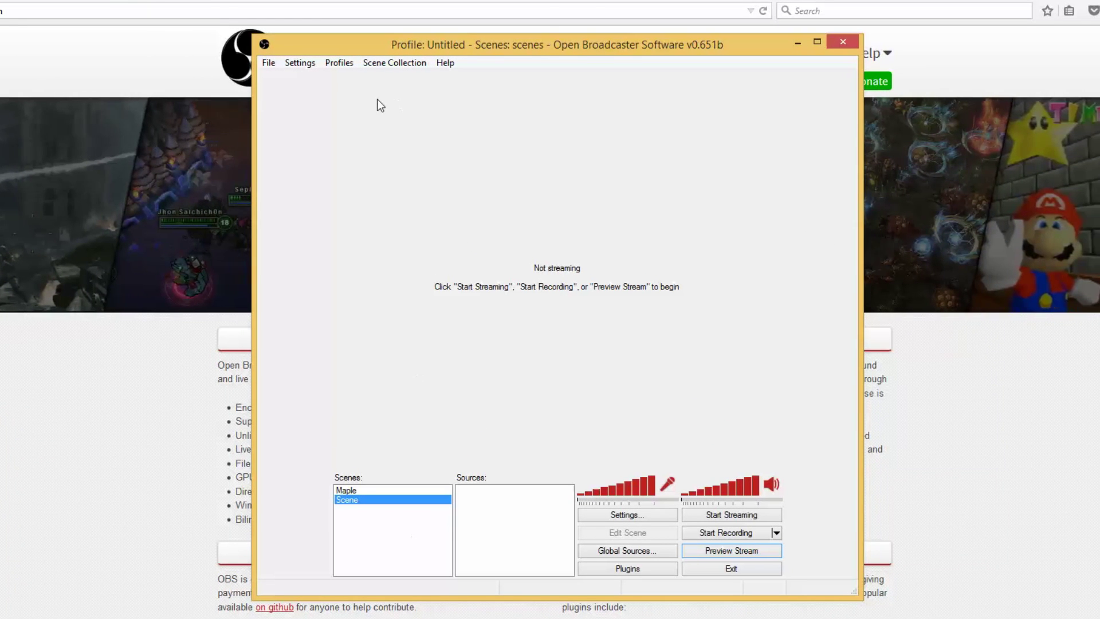
Step: Open OBS Settings on the Encoding page: x264, CBR, 1000 kb/s max bitrate
left_click(297, 63)
left_click(302, 78)
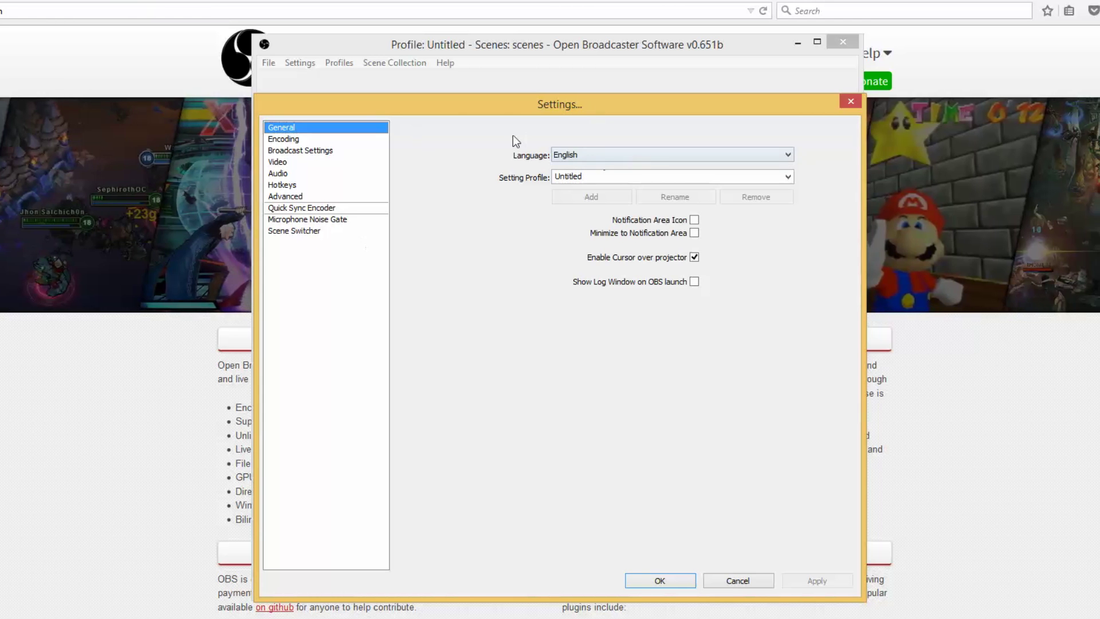
left_click(284, 139)
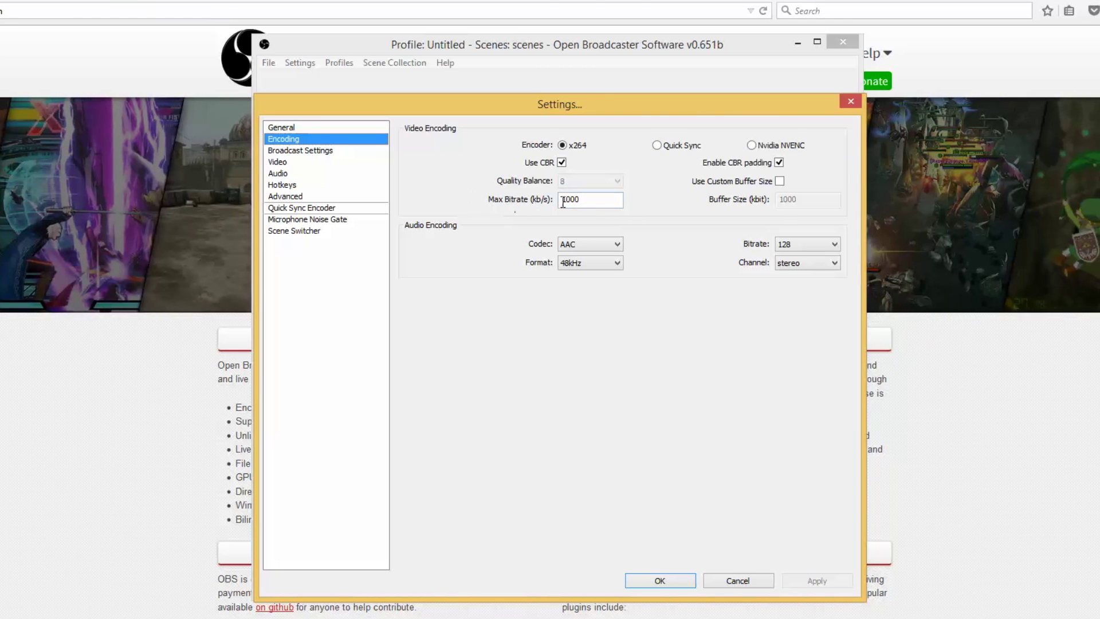
mouse_move(563, 199)
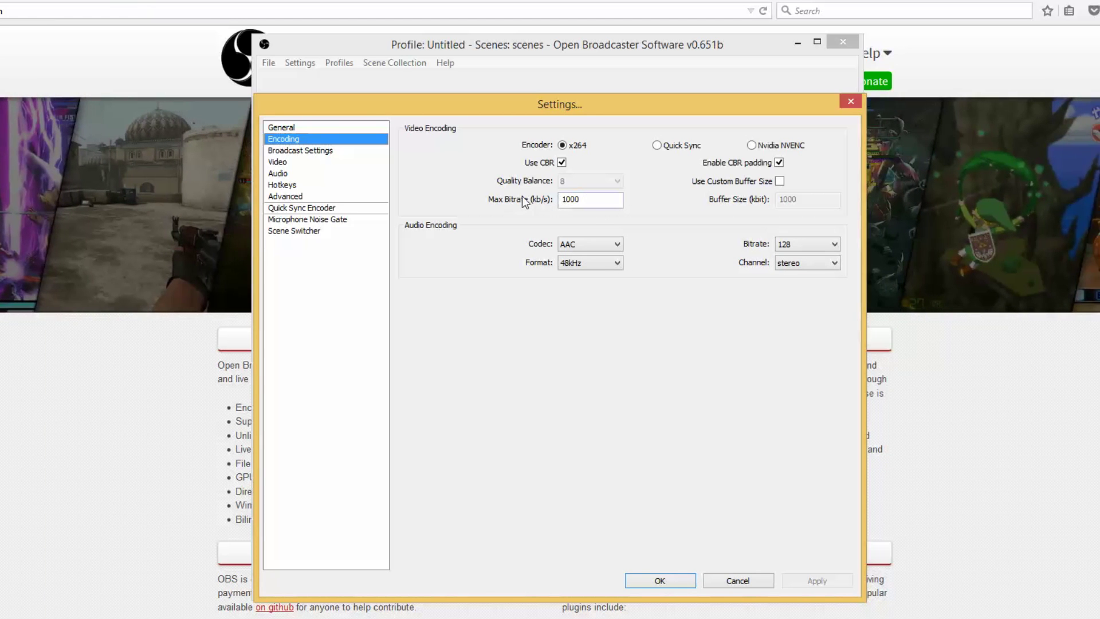
Step: In Broadcast Settings, choose Twitch with the US West: San Francisco, CA server
left_click(294, 152)
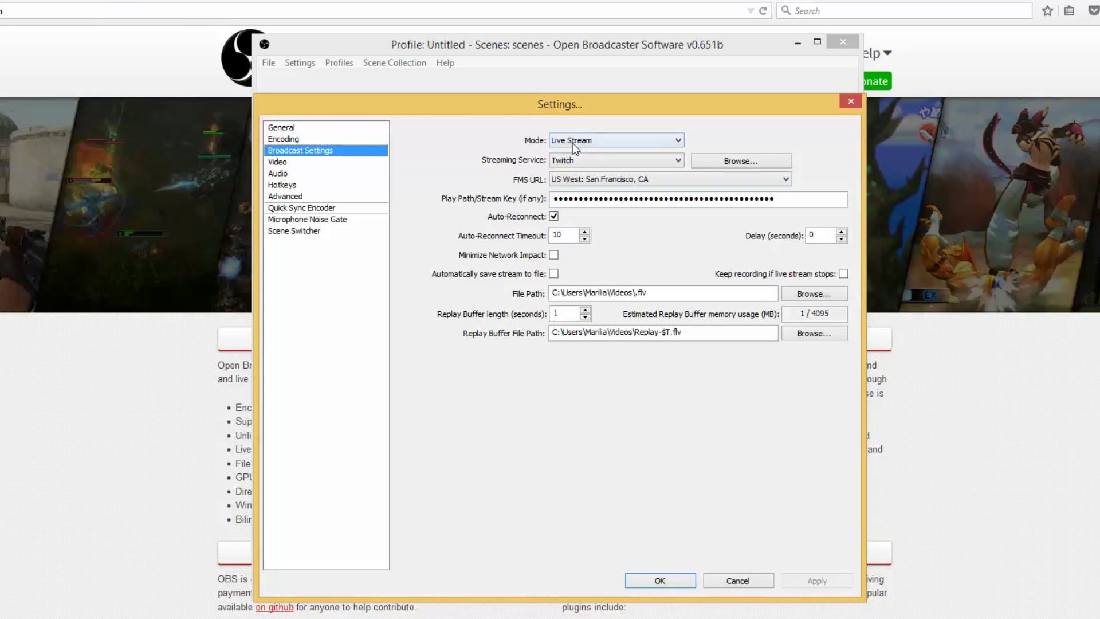
left_click(630, 160)
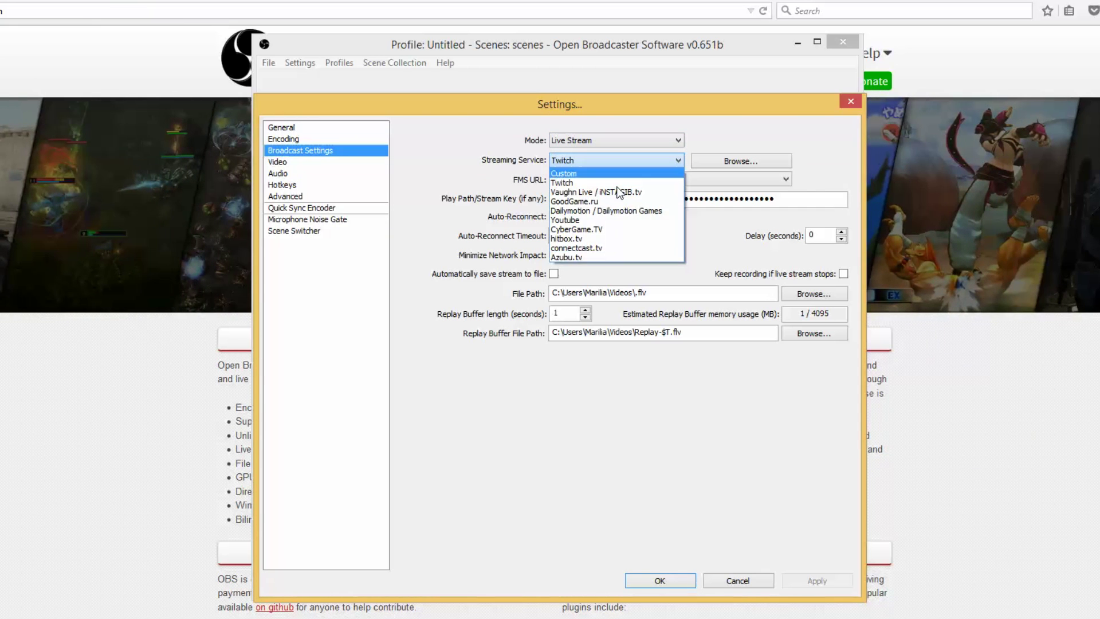
left_click(569, 184)
left_click(667, 180)
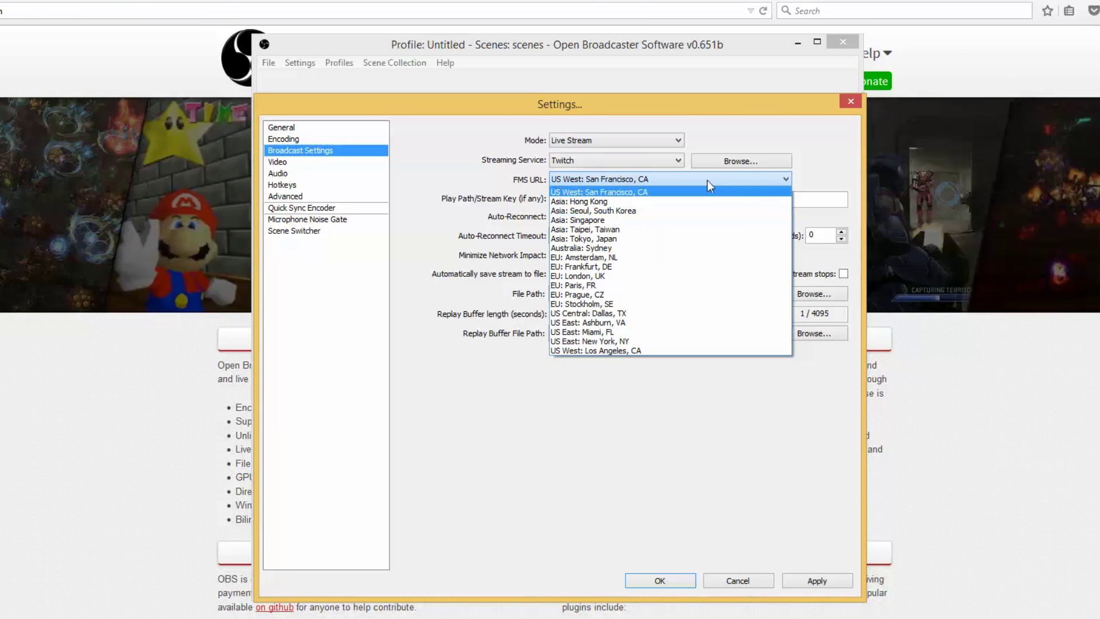
left_click(618, 192)
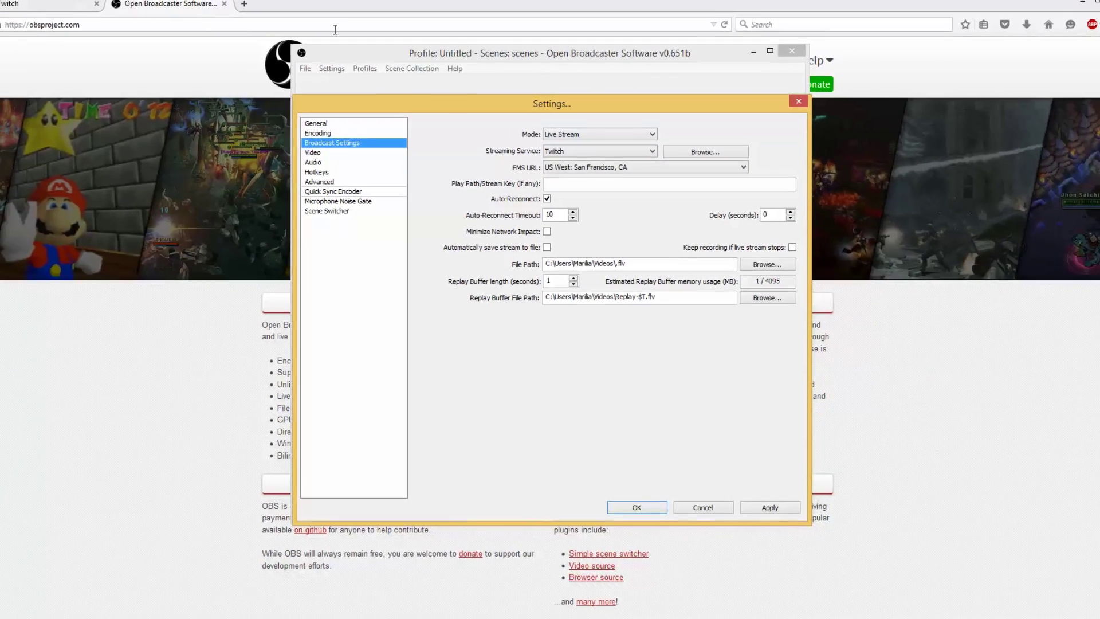
Step: Reveal and copy the stream key from the Twitch dashboard, then return to OBS settings
left_click(29, 3)
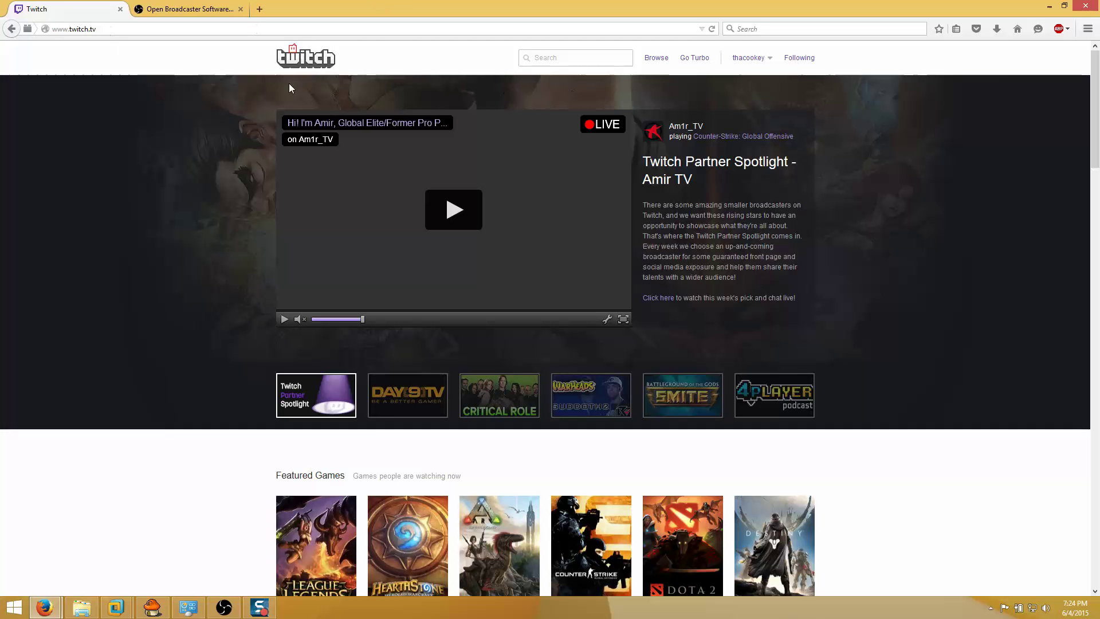
left_click(750, 63)
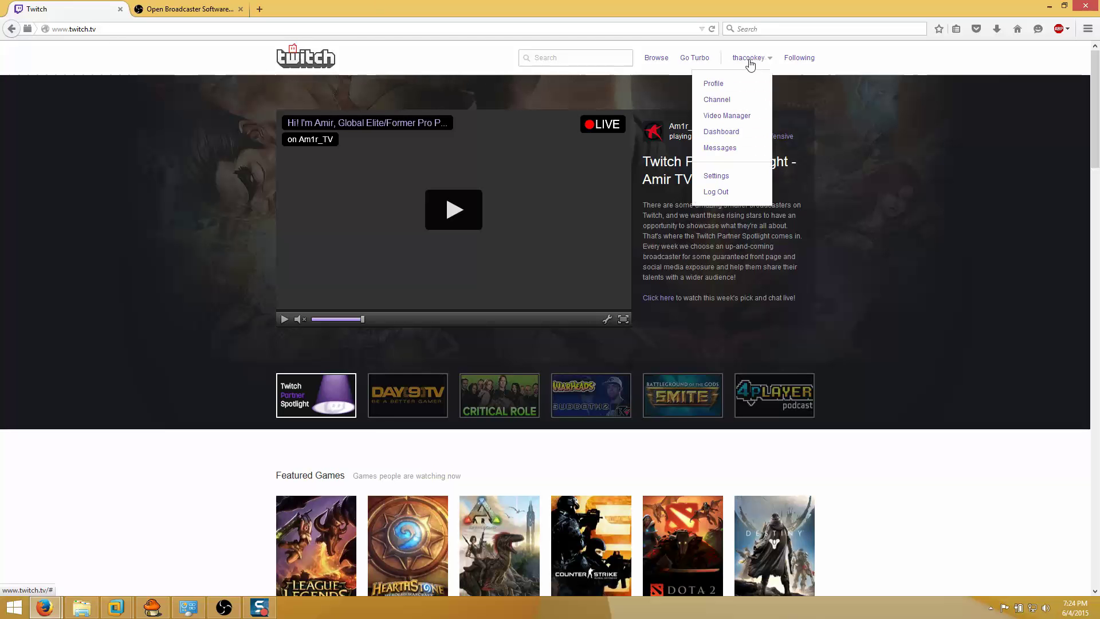
left_click(721, 135)
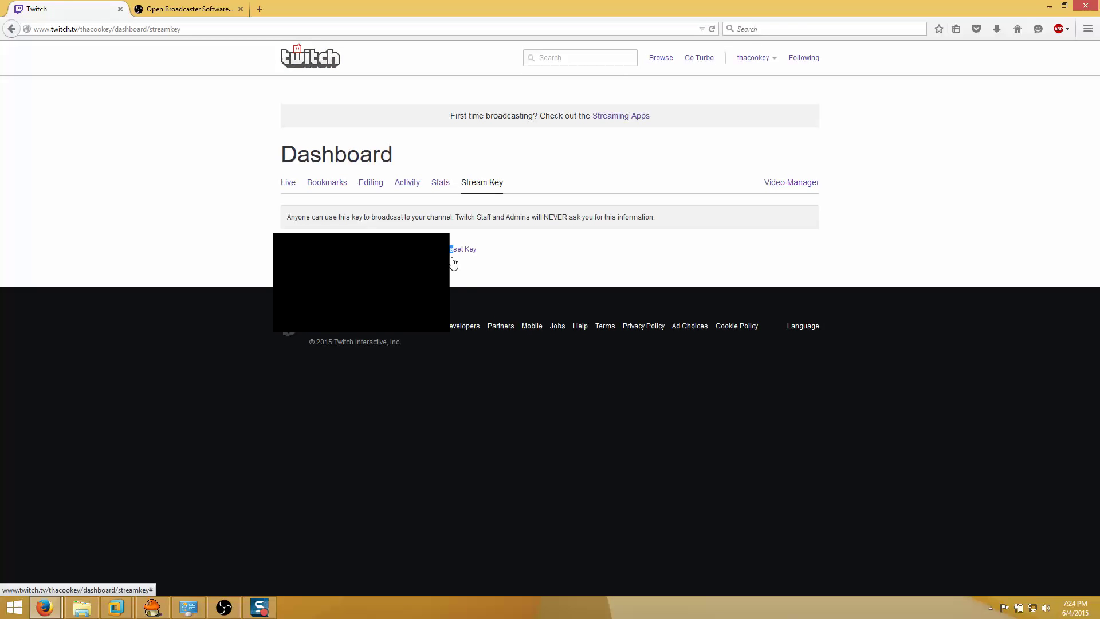
right_click(321, 250)
key("Escape")
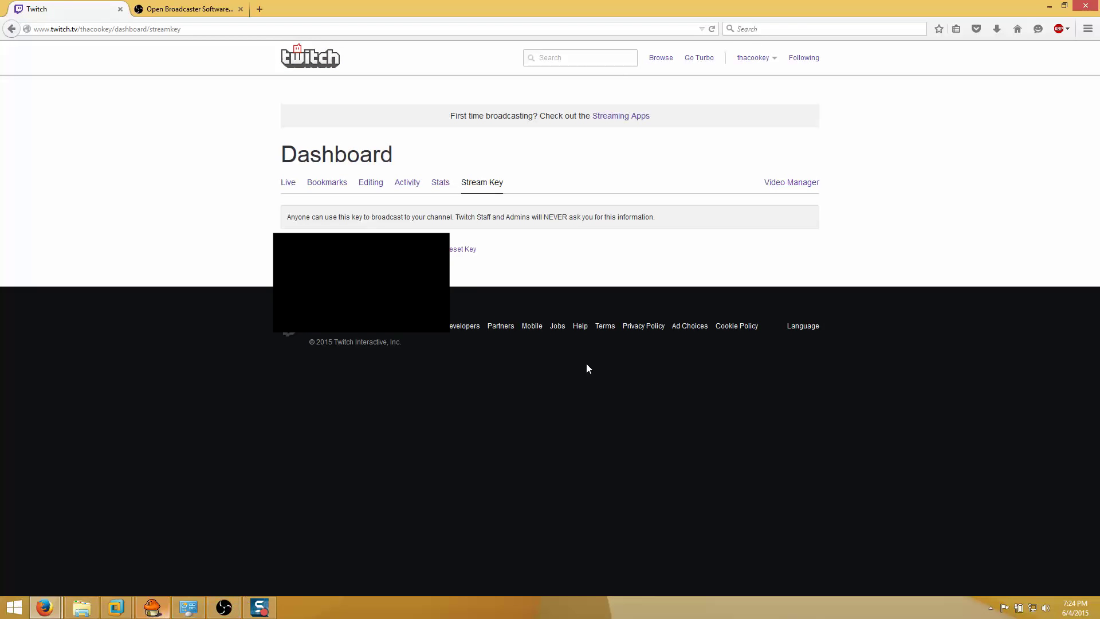
left_click(226, 607)
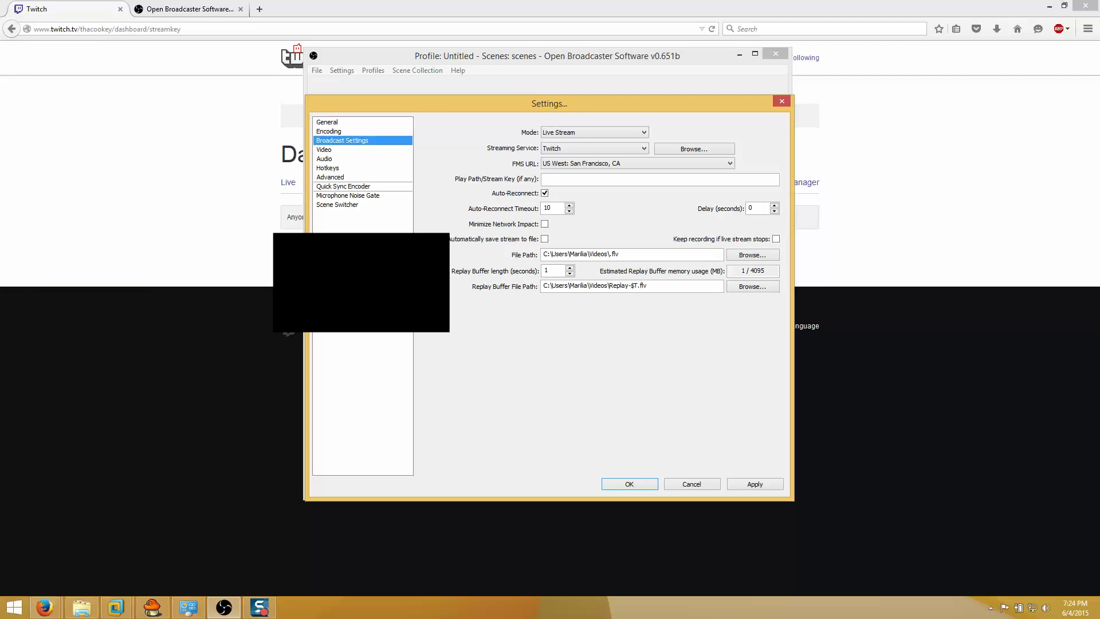
Step: Paste the copied Twitch key into the Play Path/Stream Key field and apply
key("alt+Tab")
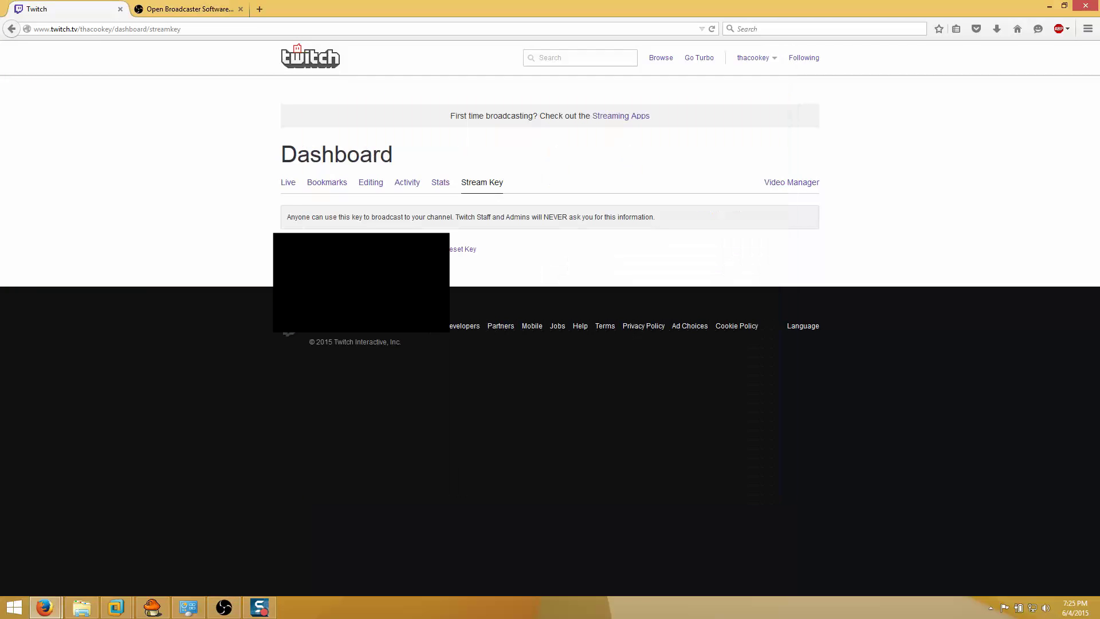
left_click(224, 607)
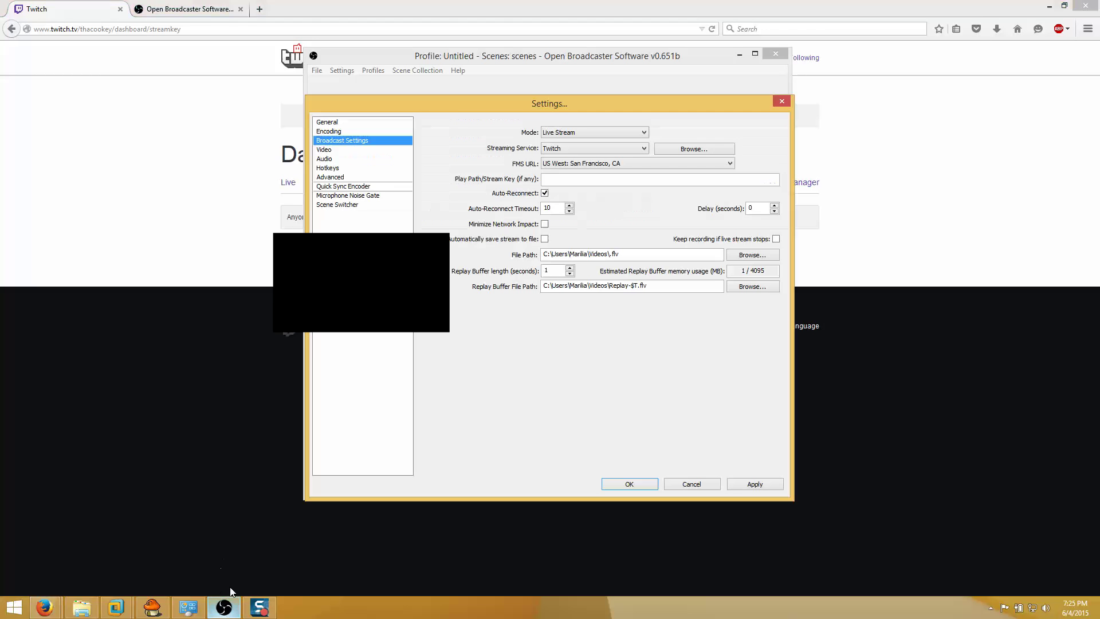
right_click(546, 179)
left_click(586, 228)
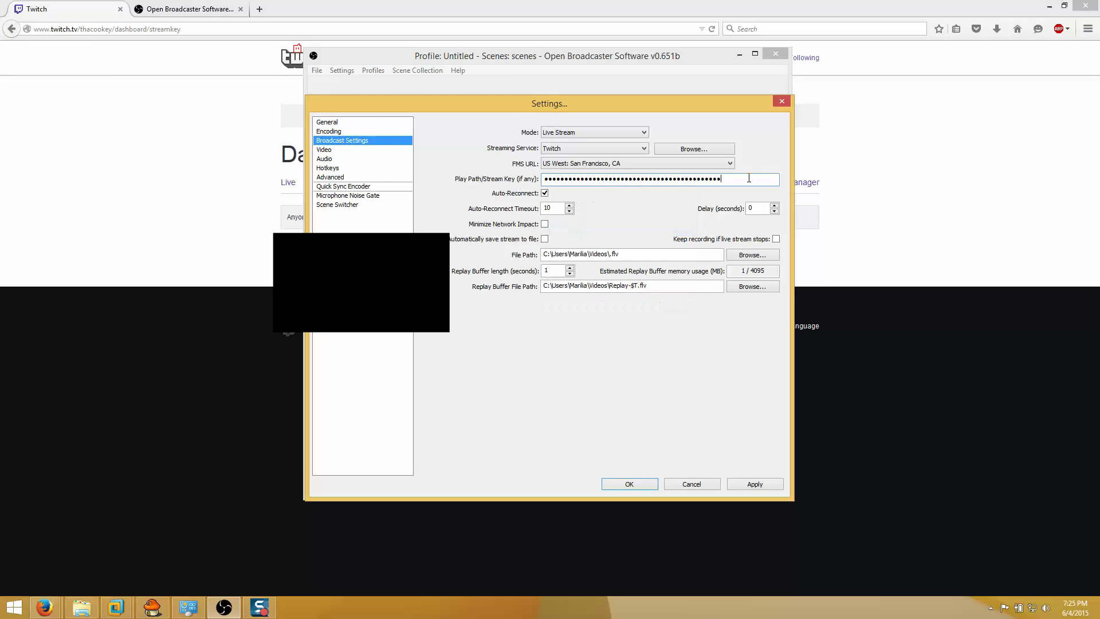
left_click_drag(721, 179, 428, 185)
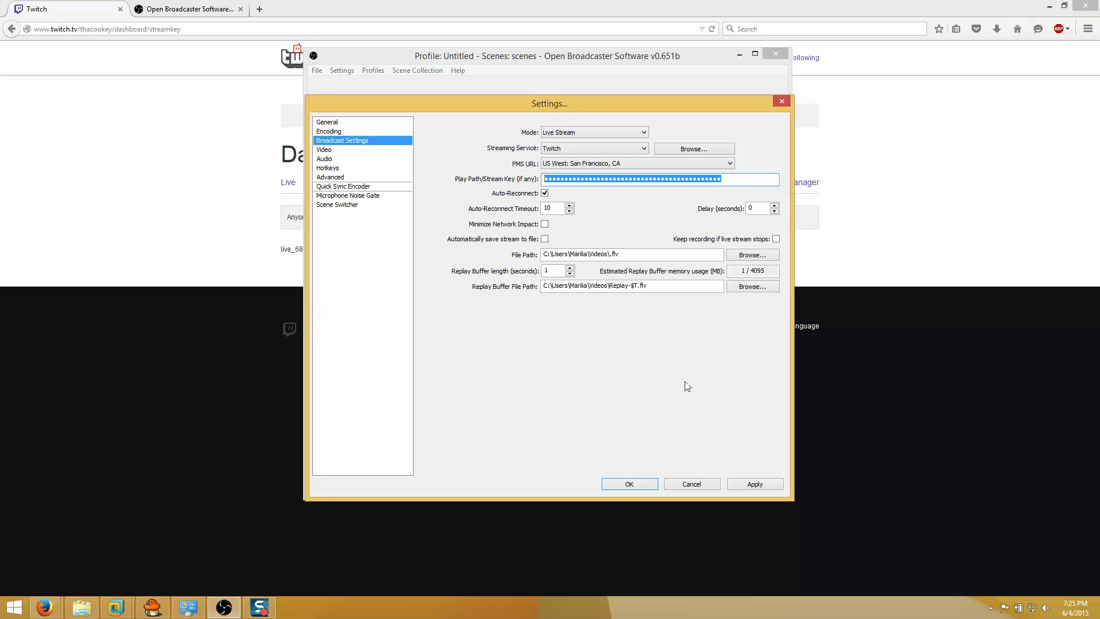
left_click(742, 486)
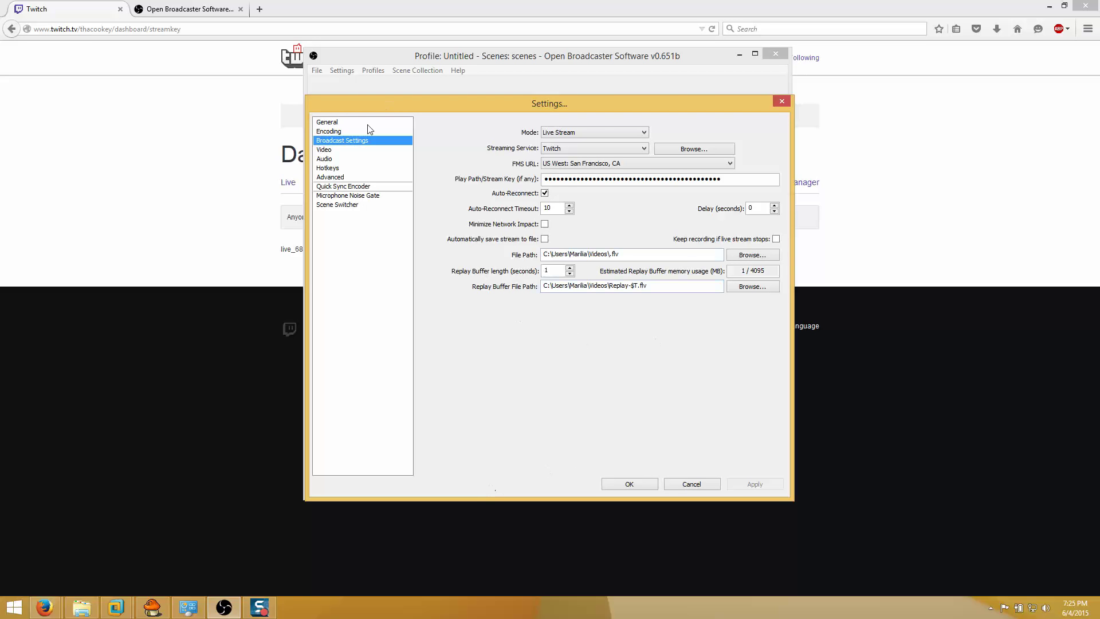
Step: Show the Video page (1366x768 base, no downscale, 30 FPS) with MapleStory behind
left_click(344, 151)
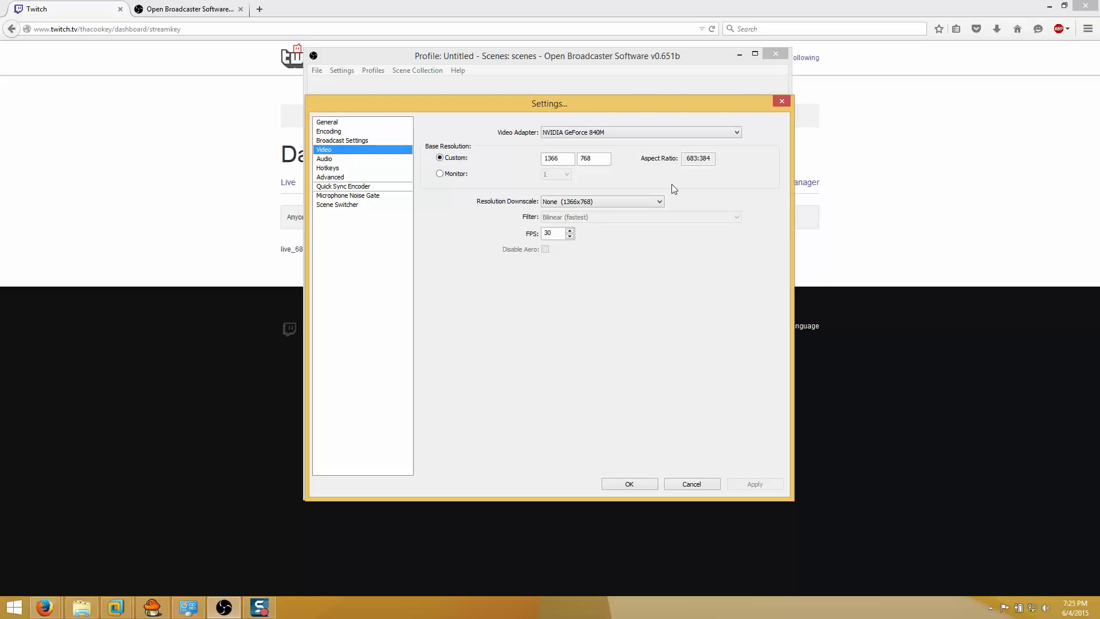
left_click(152, 609)
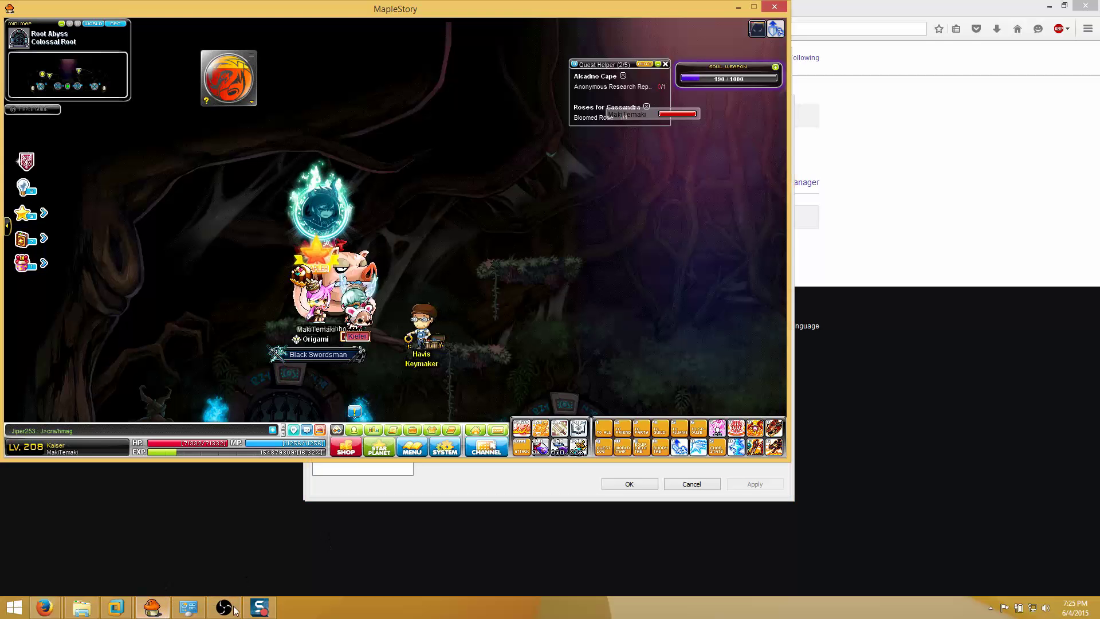
left_click(482, 233)
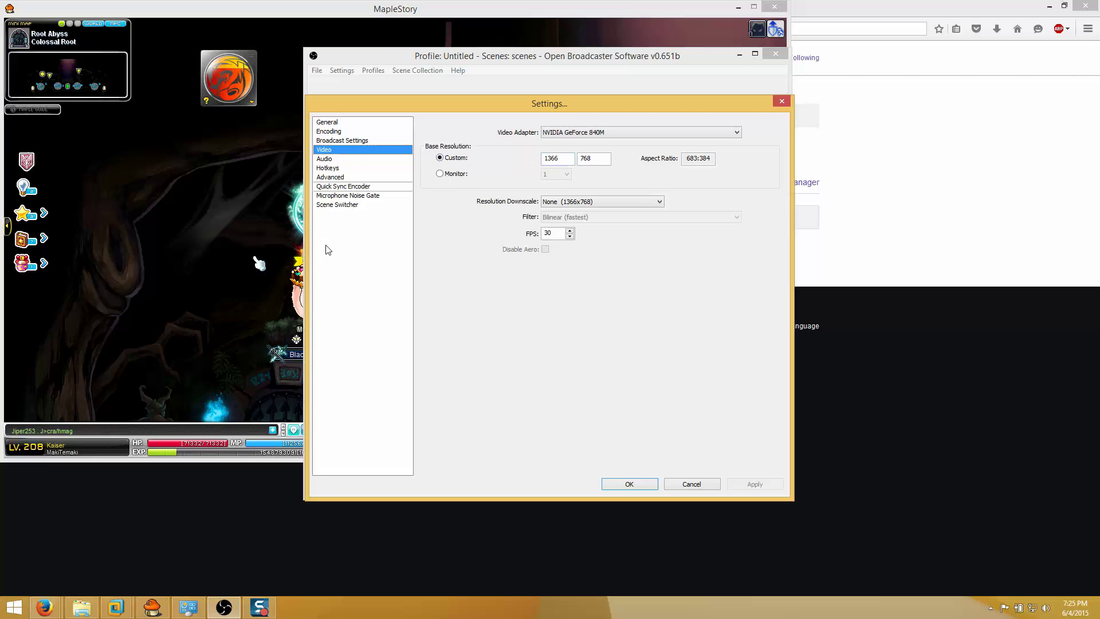
Step: Confirm MapleStory's resolution stays 1366 x 768, close its options, and return to OBS
left_click(216, 290)
left_click(444, 446)
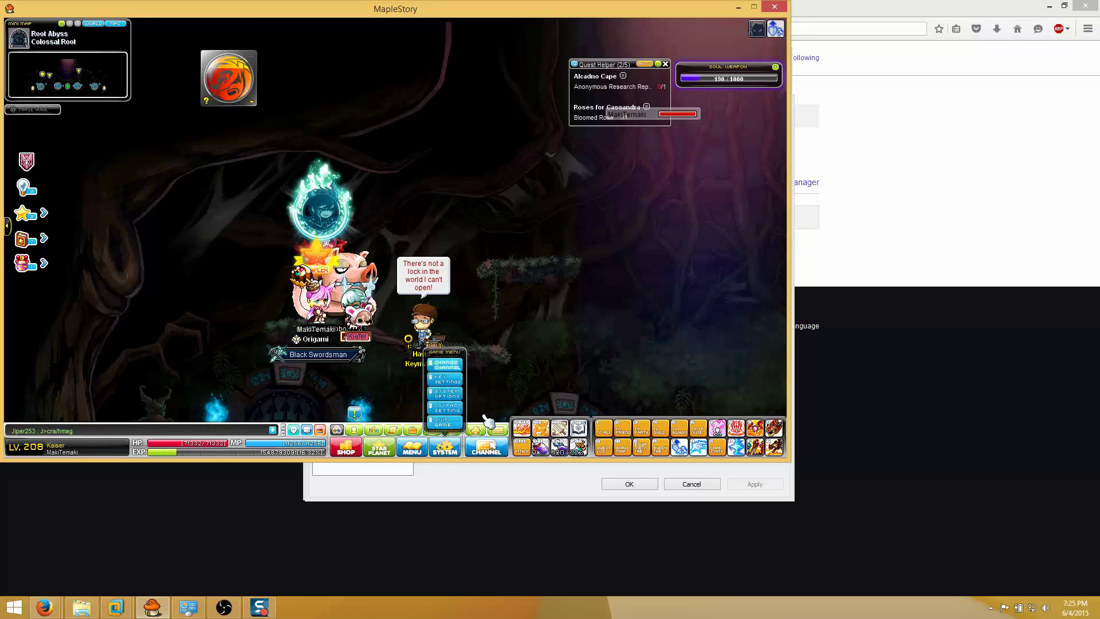
left_click(444, 393)
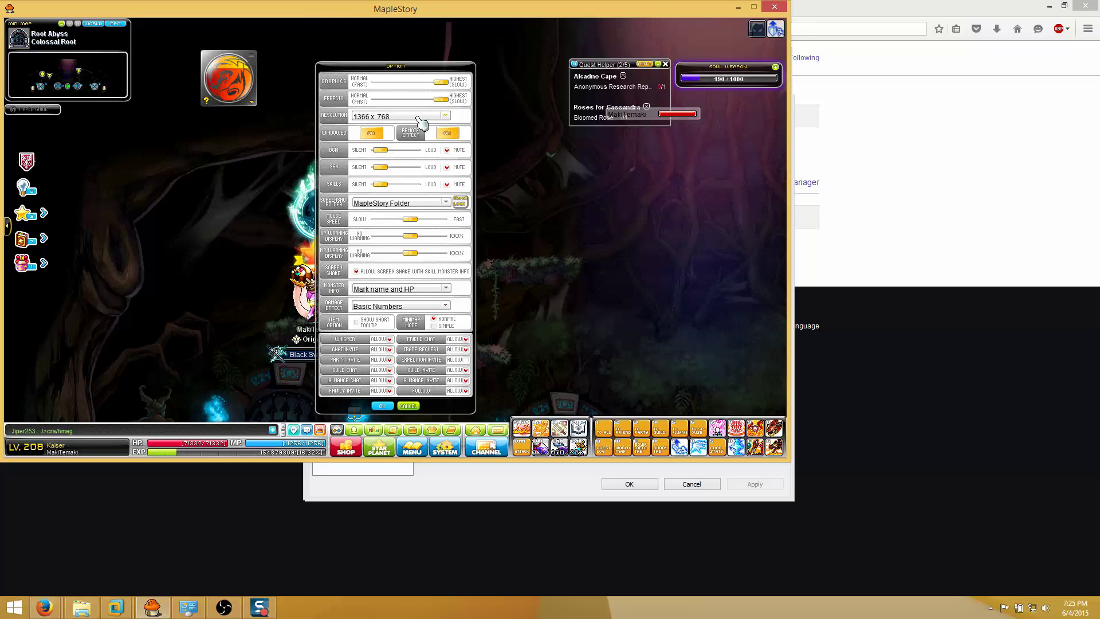
left_click(371, 118)
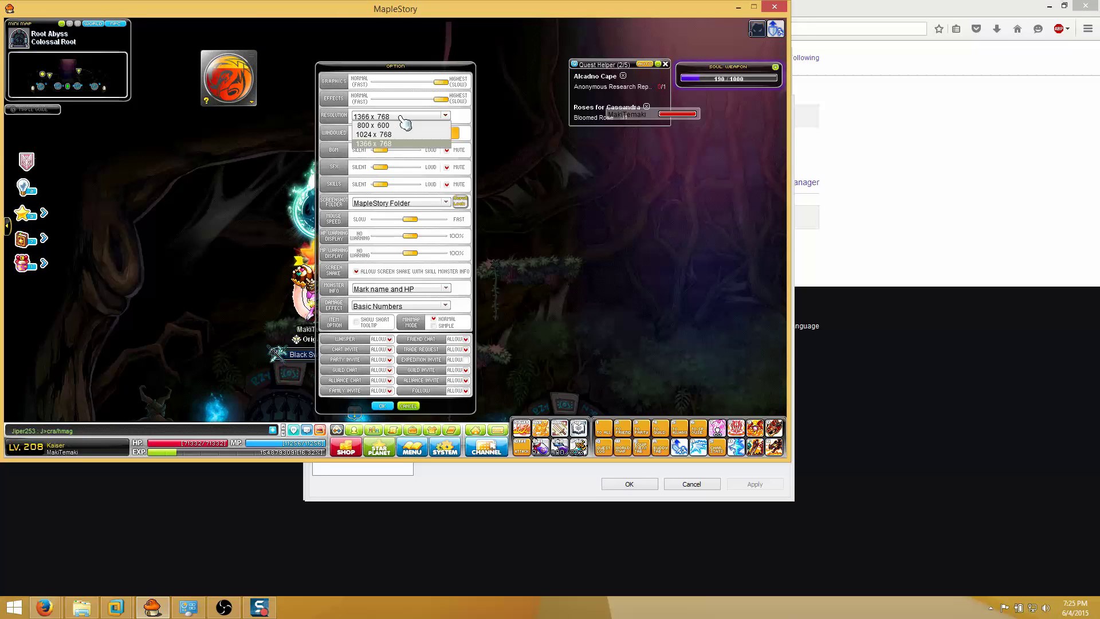
left_click(383, 144)
left_click(381, 406)
left_click(480, 497)
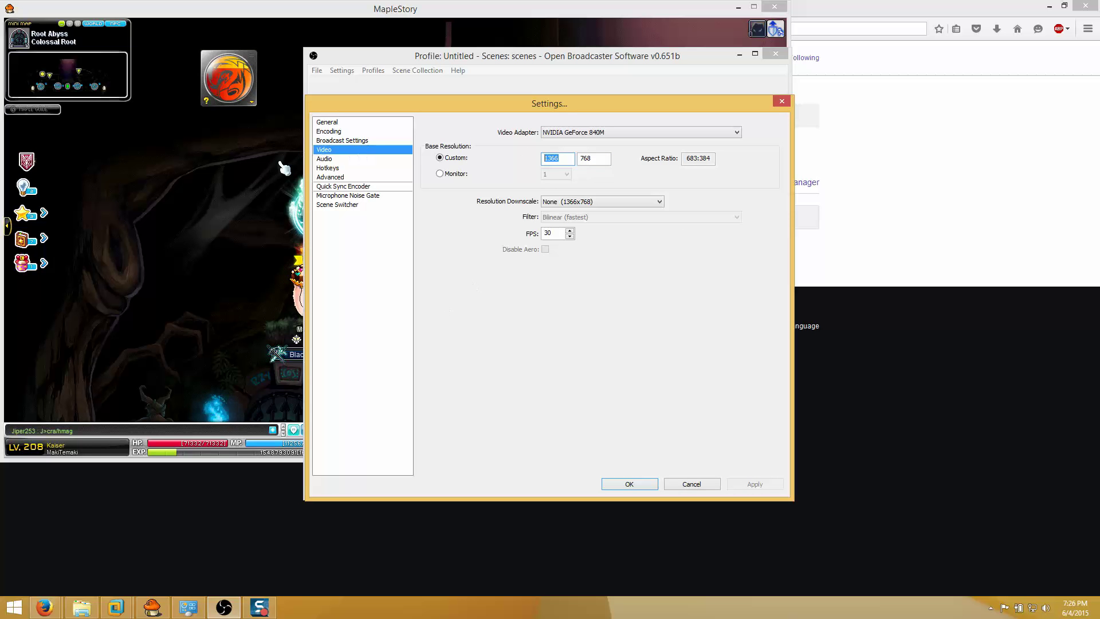
Step: Browse the Audio, Hotkeys, Advanced, Quick Sync, Noise Gate and General pages, then close Settings
left_click(329, 160)
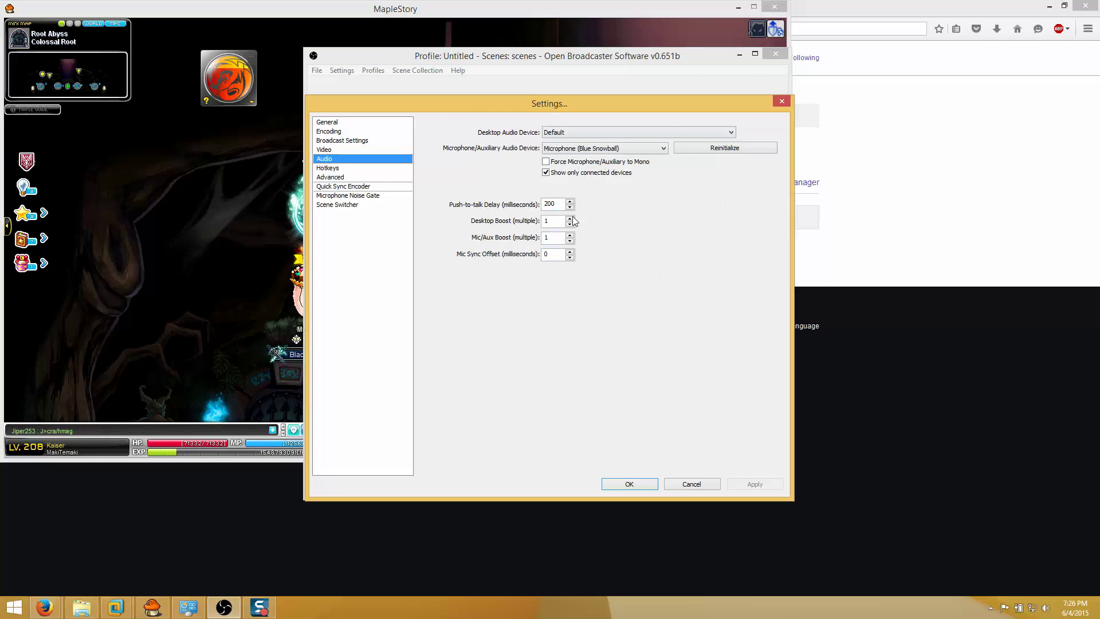
left_click(342, 168)
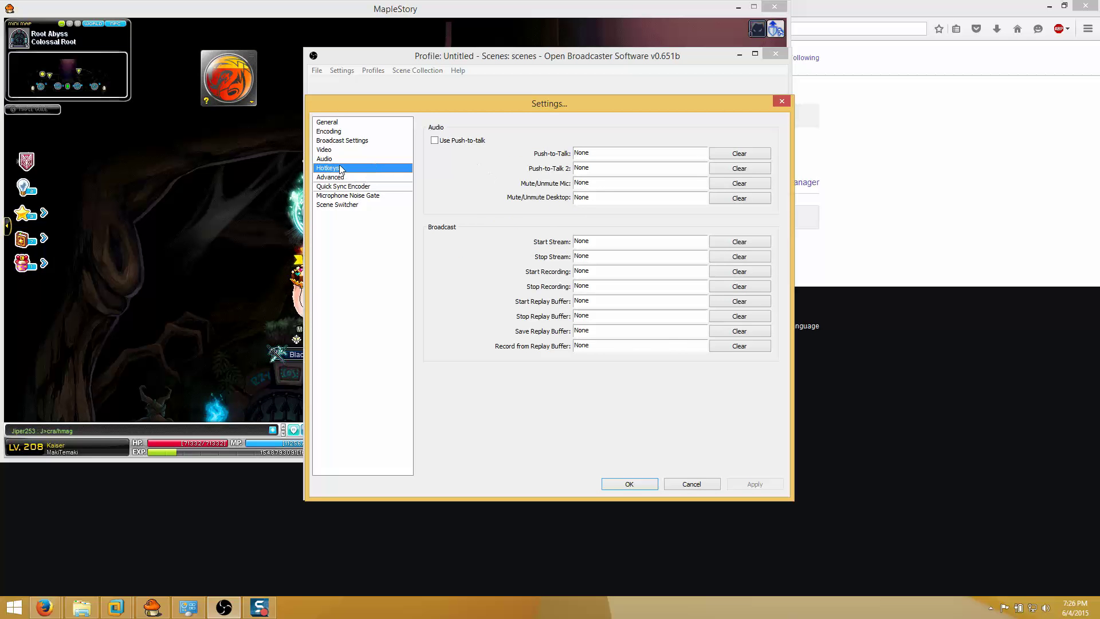
left_click(336, 177)
left_click(349, 186)
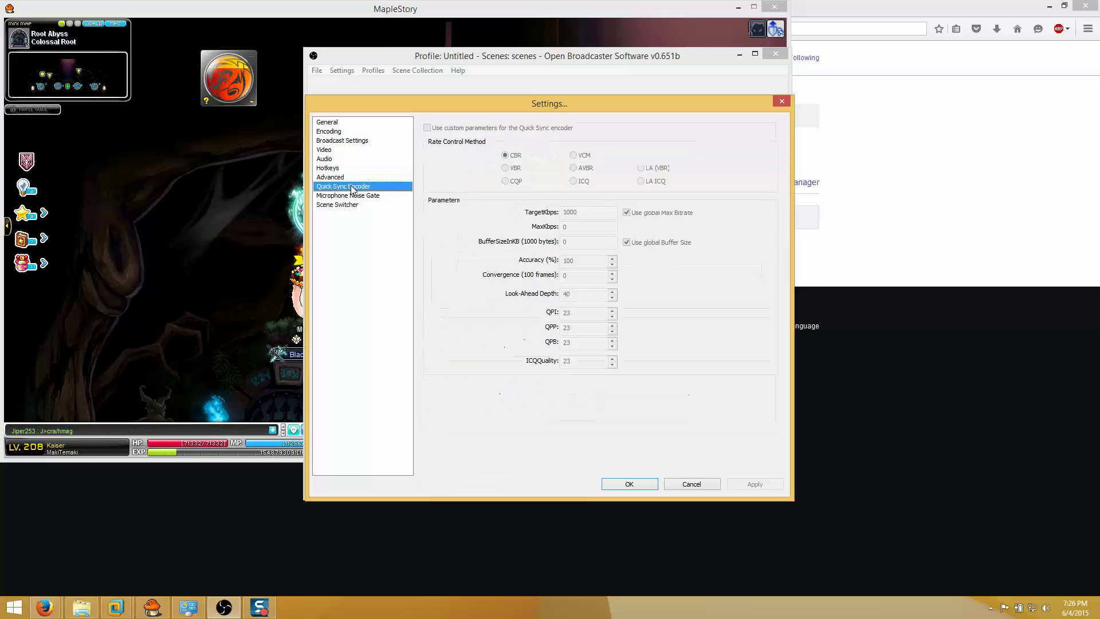
left_click(368, 196)
left_click(338, 205)
key("Up")
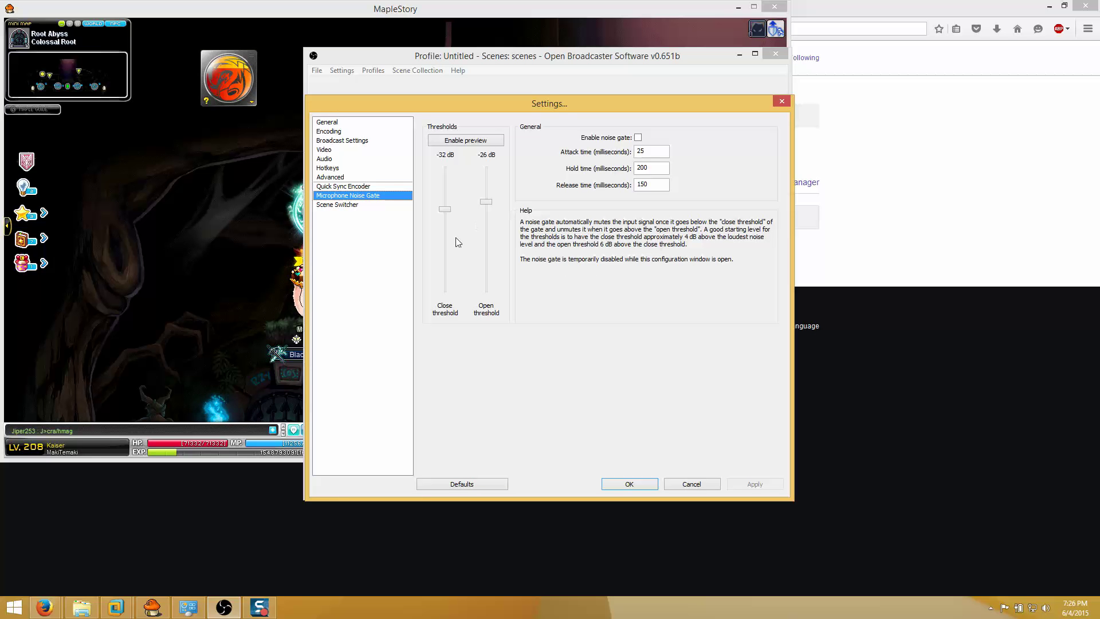
left_click(337, 122)
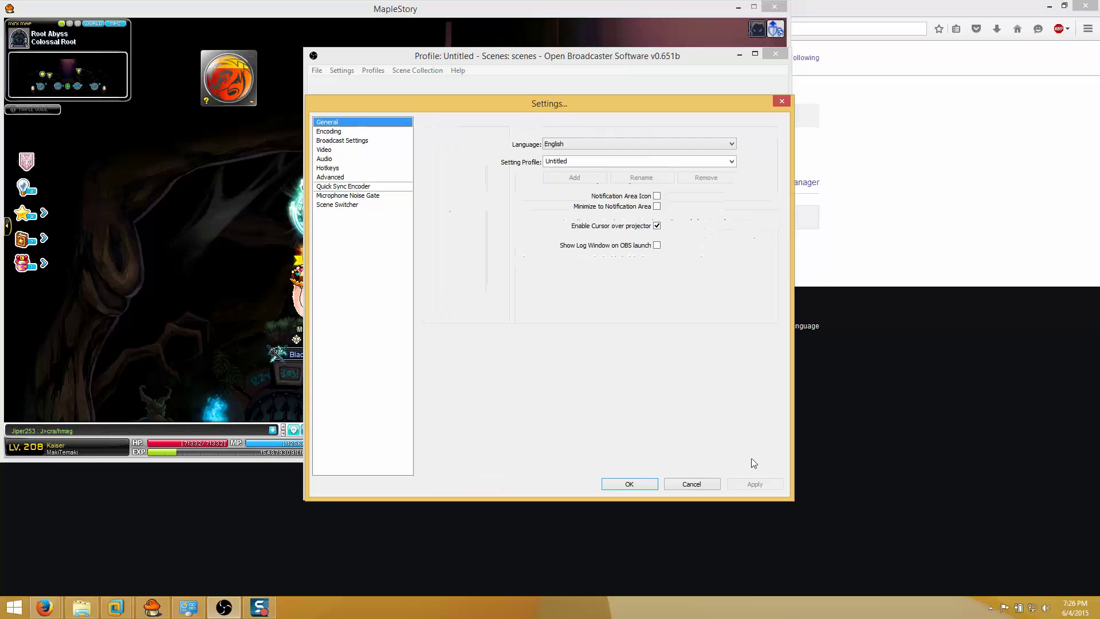
left_click(641, 484)
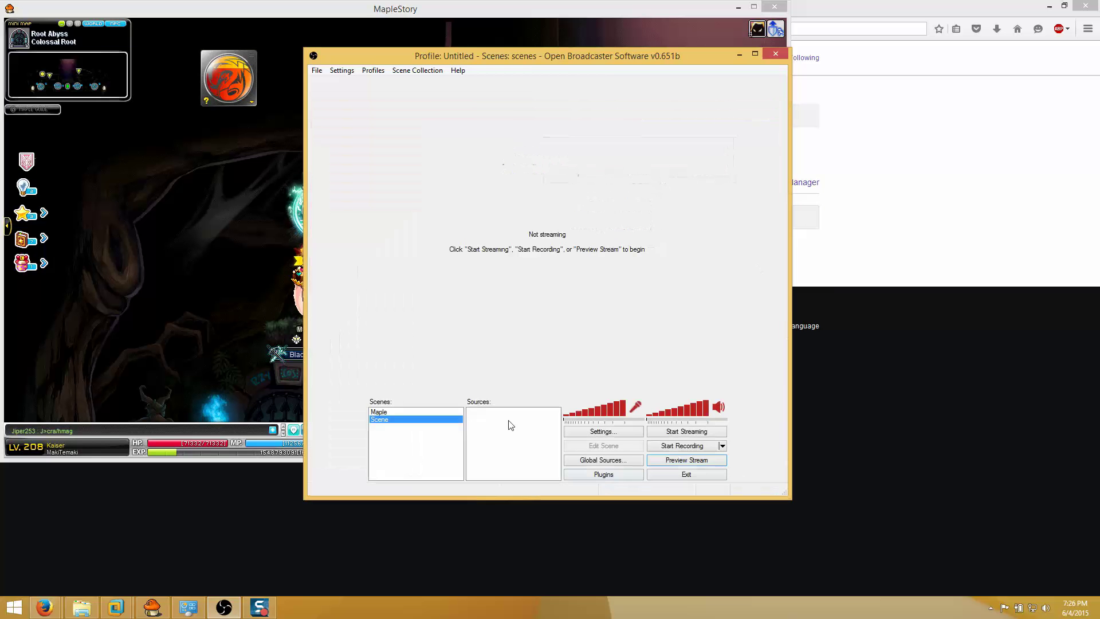
Step: Add a new scene named 'mS'
right_click(397, 439)
left_click(421, 442)
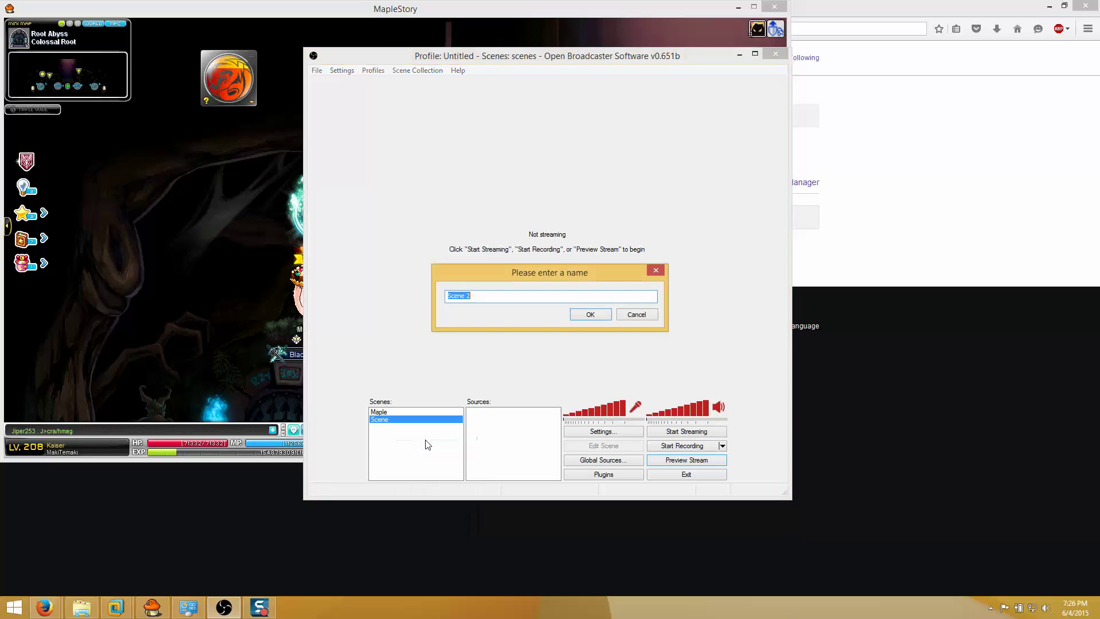
type("mS")
key("Return")
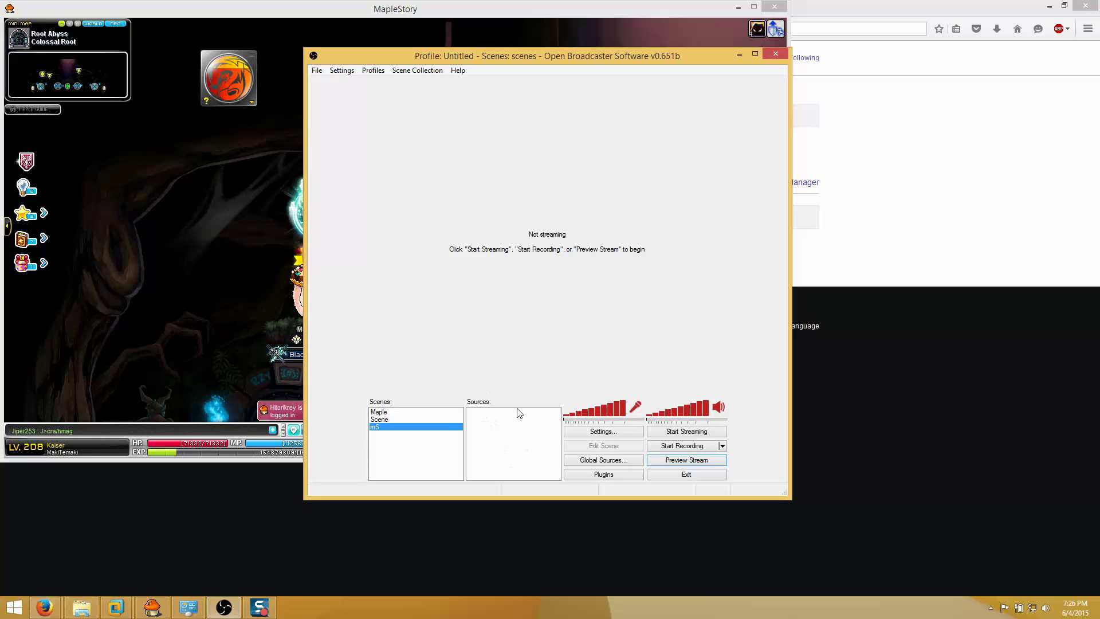
Step: Add a Window Capture source to it, keeping the default name
right_click(493, 423)
mouse_move(530, 425)
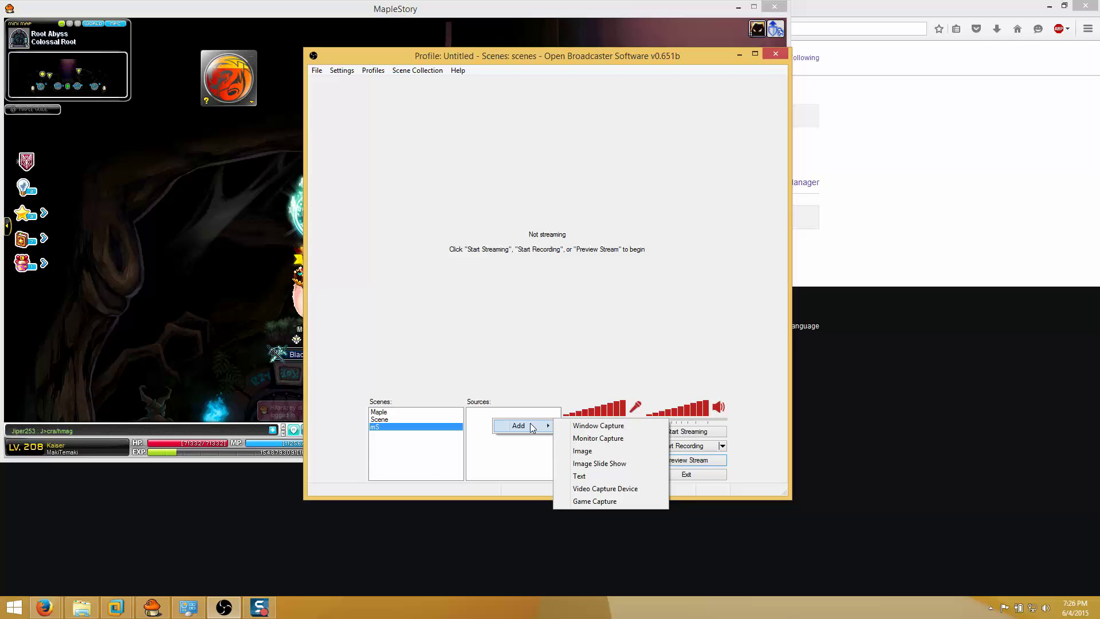
left_click(597, 427)
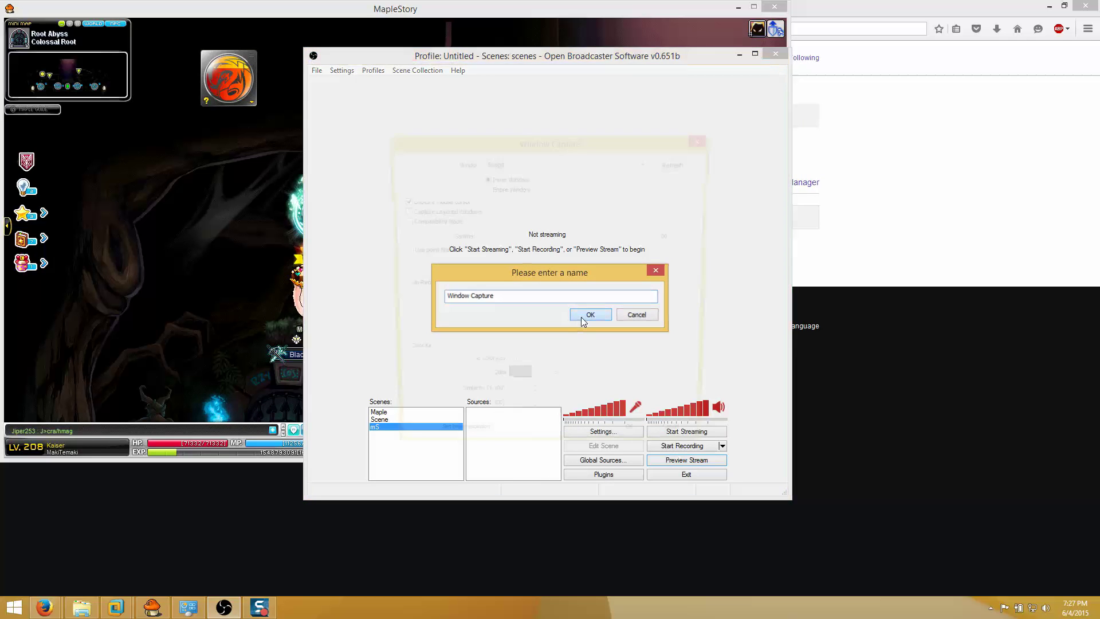
left_click(581, 317)
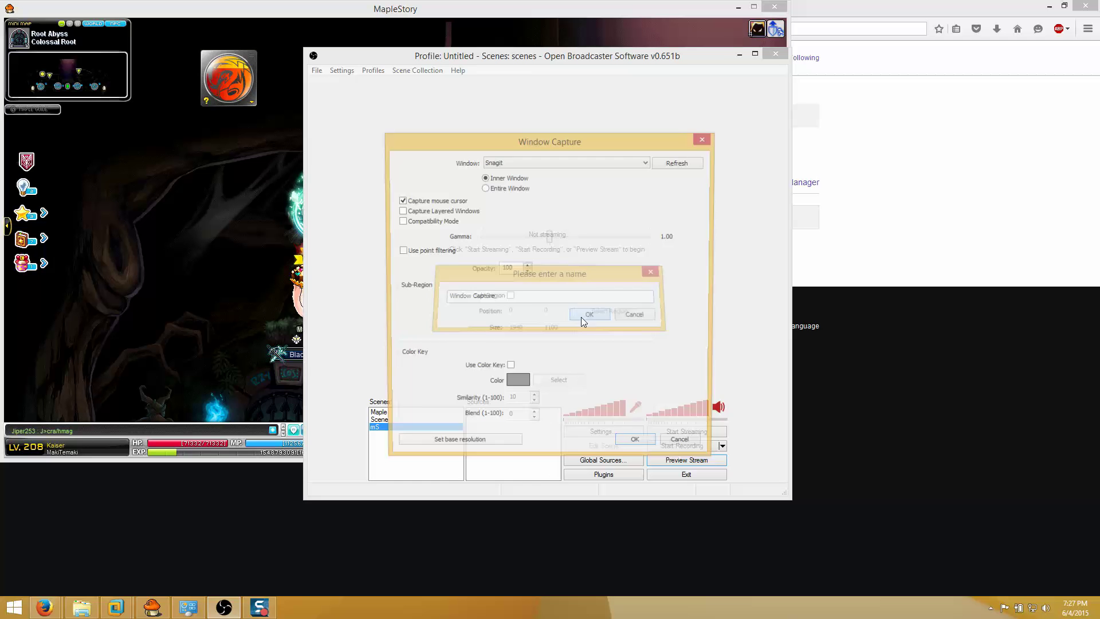
Step: Check the Window Capture list of windows, minimizing and restoring MapleStory so it can be listed
left_click(620, 163)
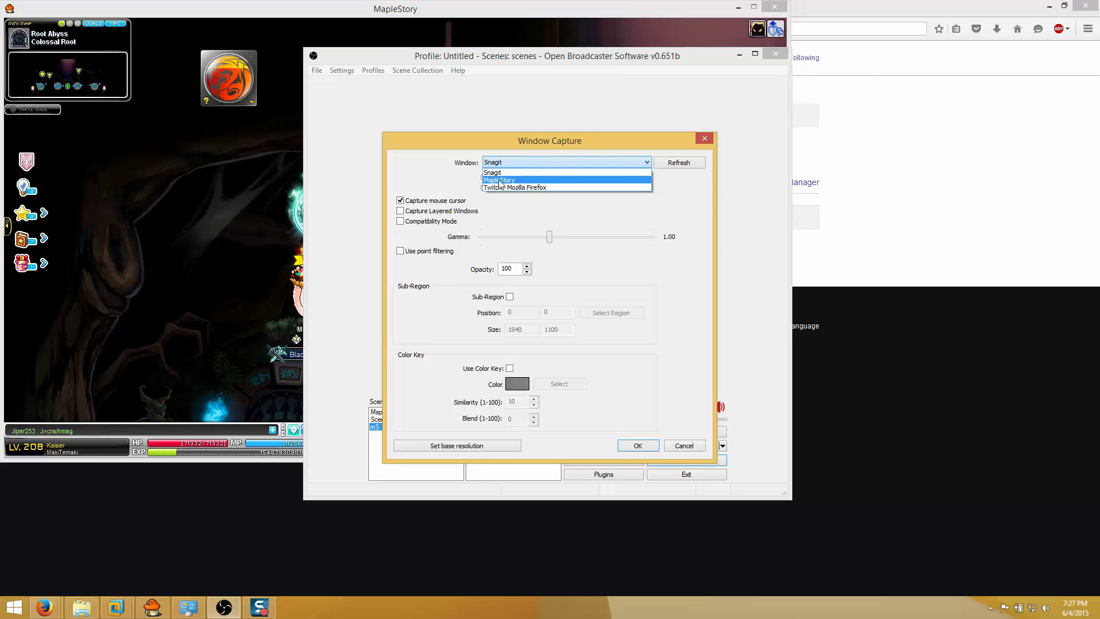
left_click(738, 7)
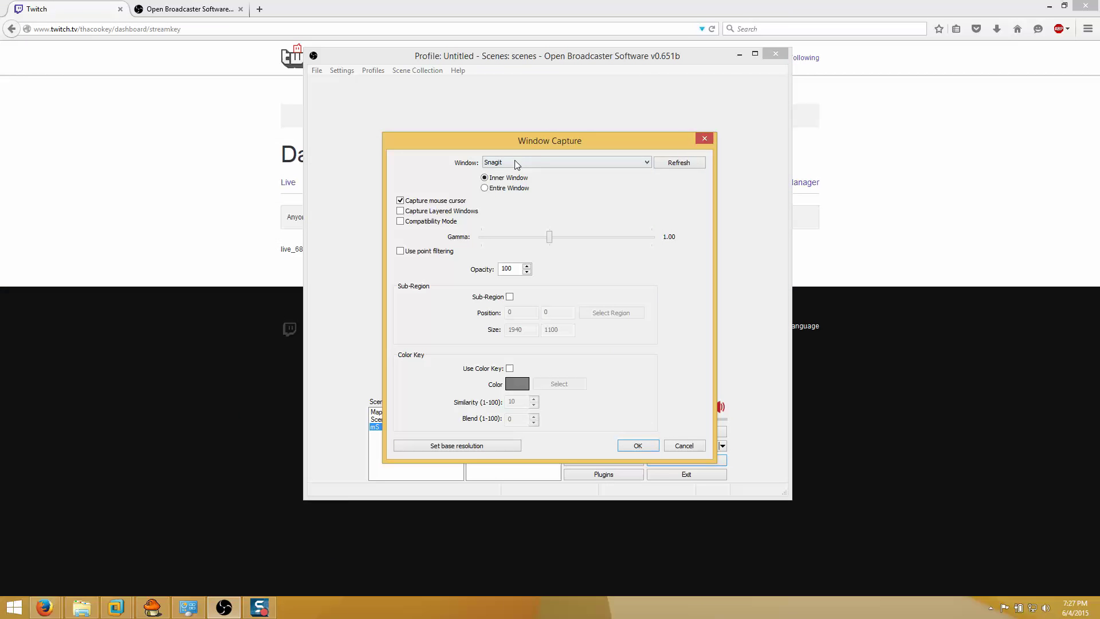
left_click(633, 162)
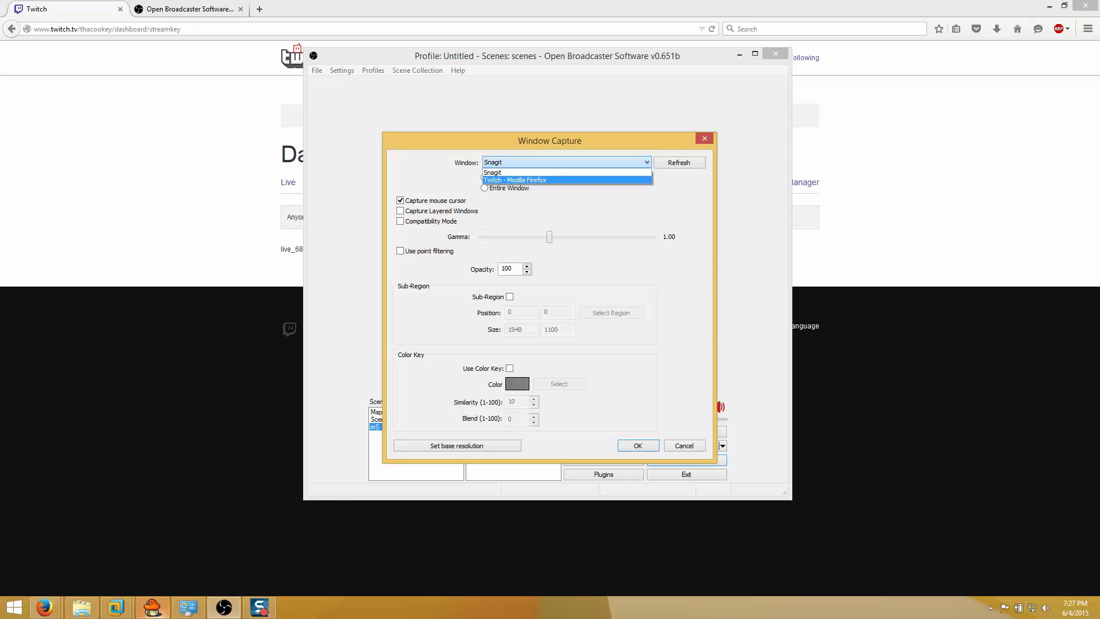
left_click(152, 607)
left_click(223, 607)
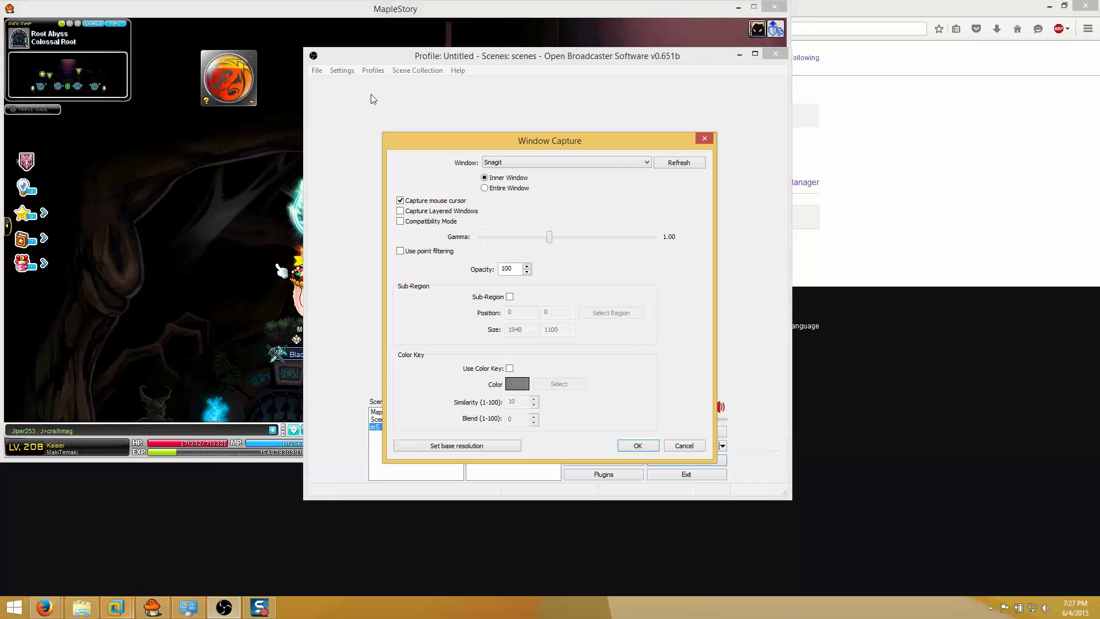
Step: Refresh the window list and choose MapleStory as the captured window
left_click(576, 163)
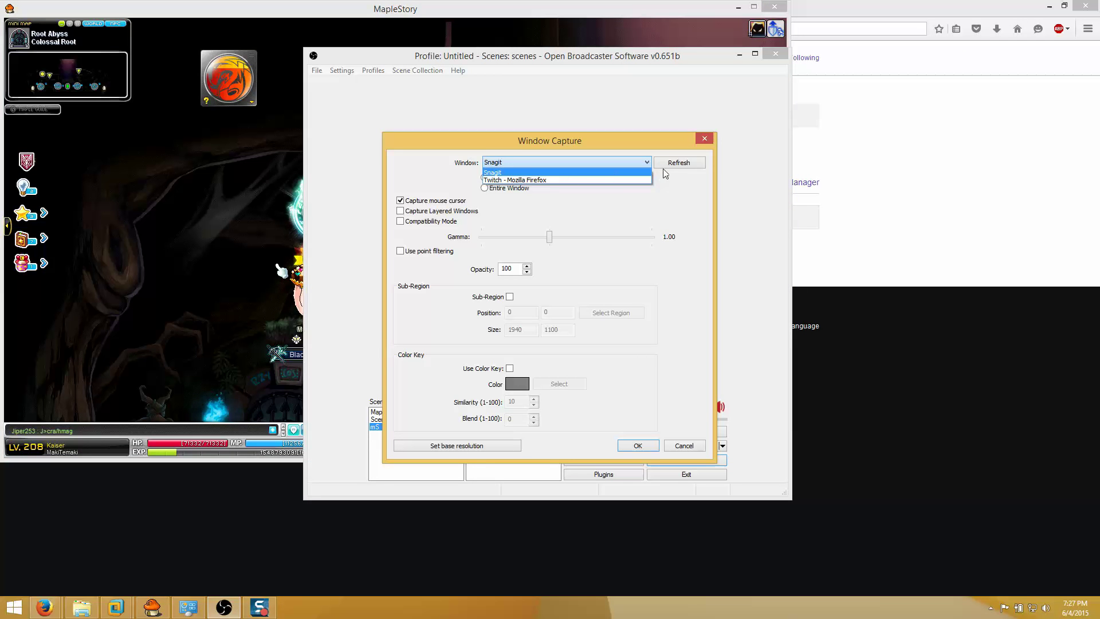
left_click(666, 184)
left_click(682, 163)
left_click(643, 162)
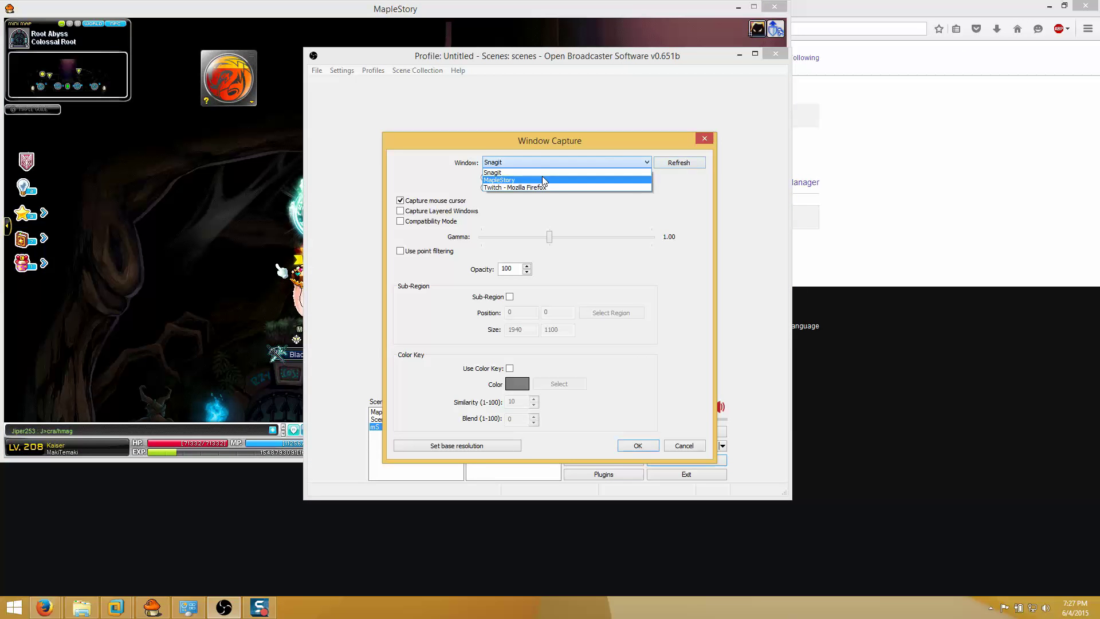
left_click(543, 180)
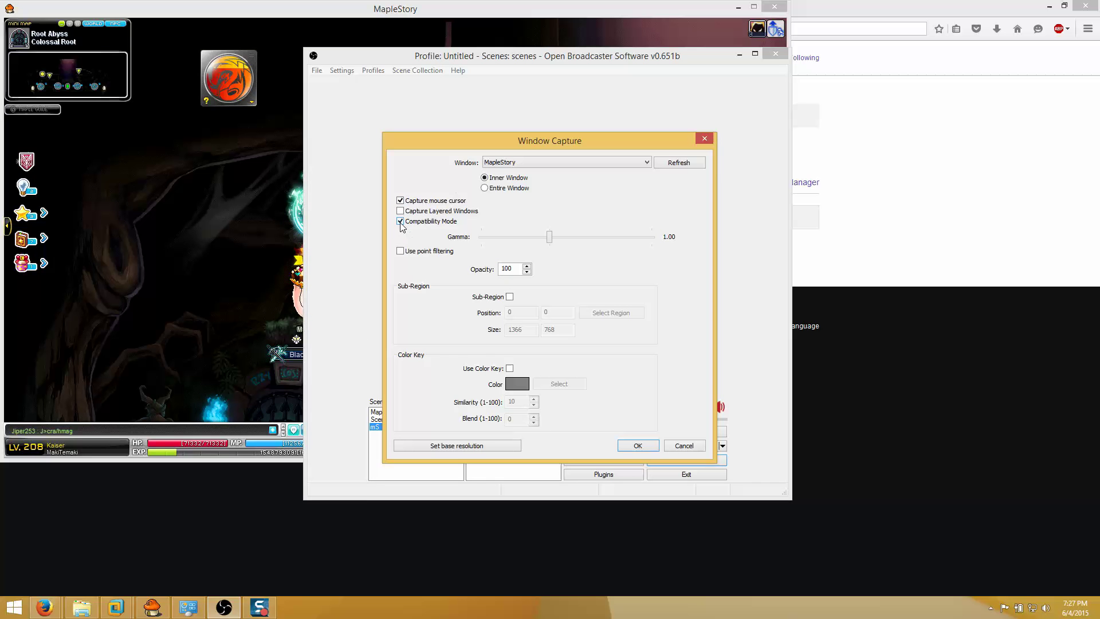
Step: Confirm the MapleStory Window Capture and restart the stream preview to show live gameplay
left_click(634, 449)
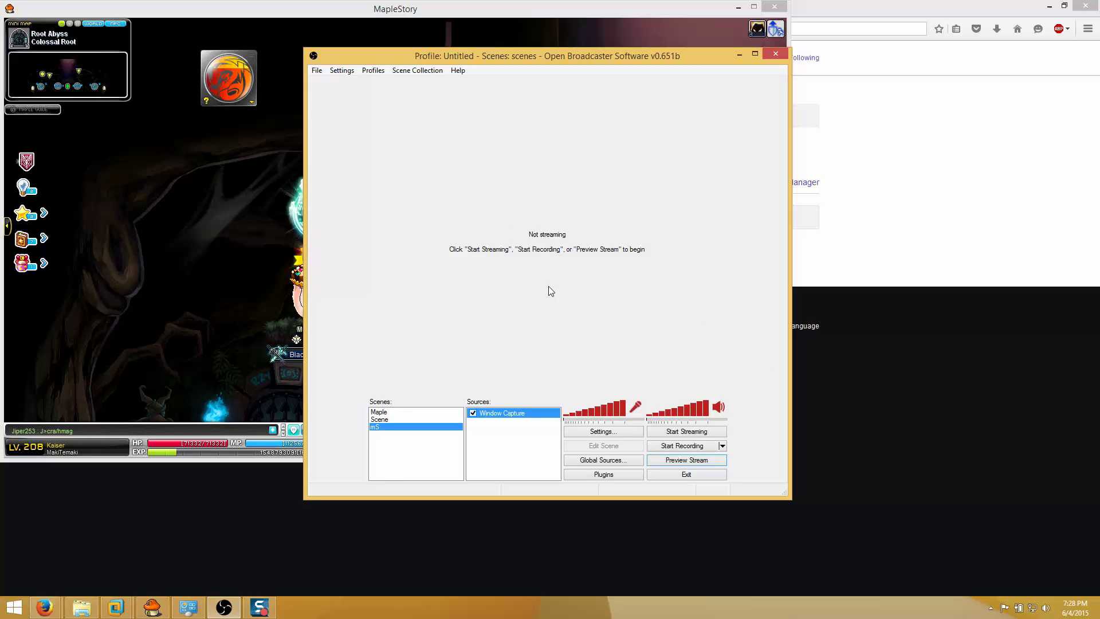
left_click(690, 460)
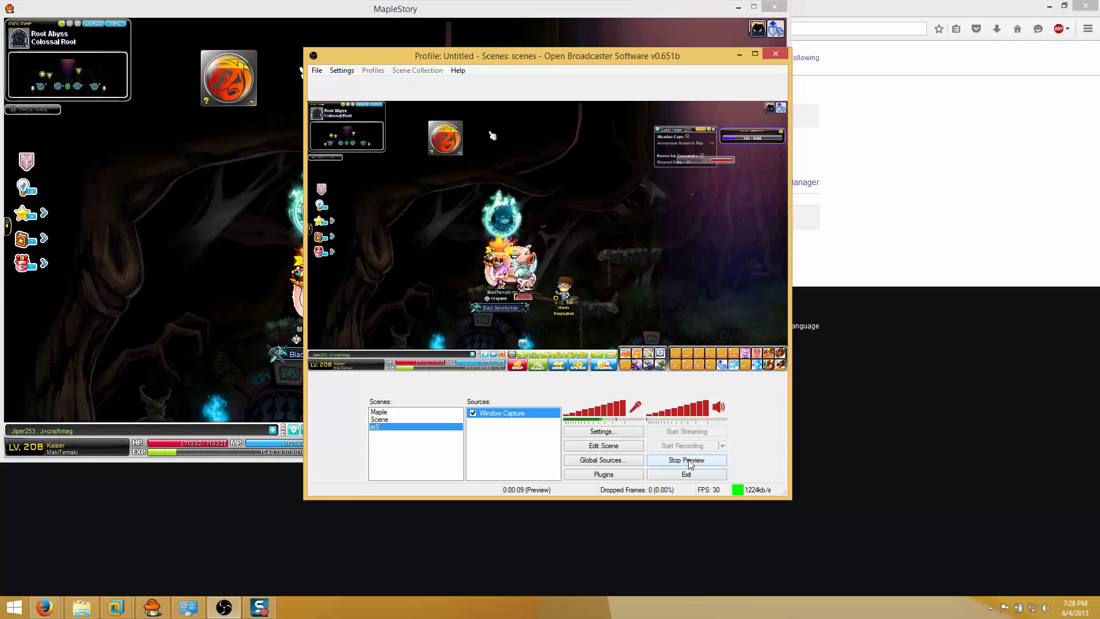
left_click(708, 462)
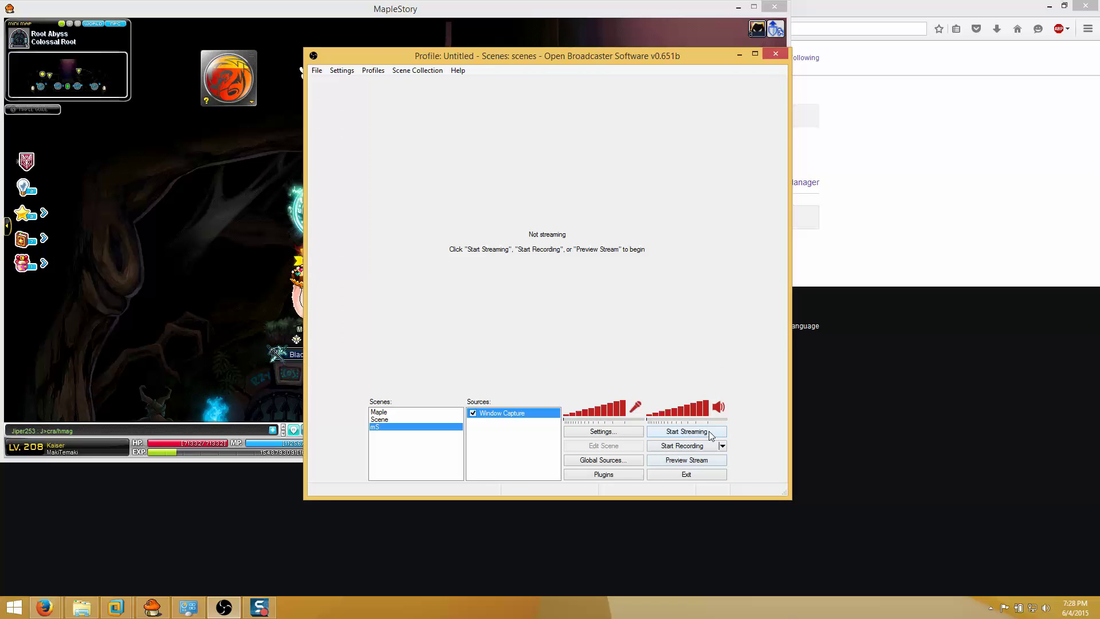
left_click(683, 461)
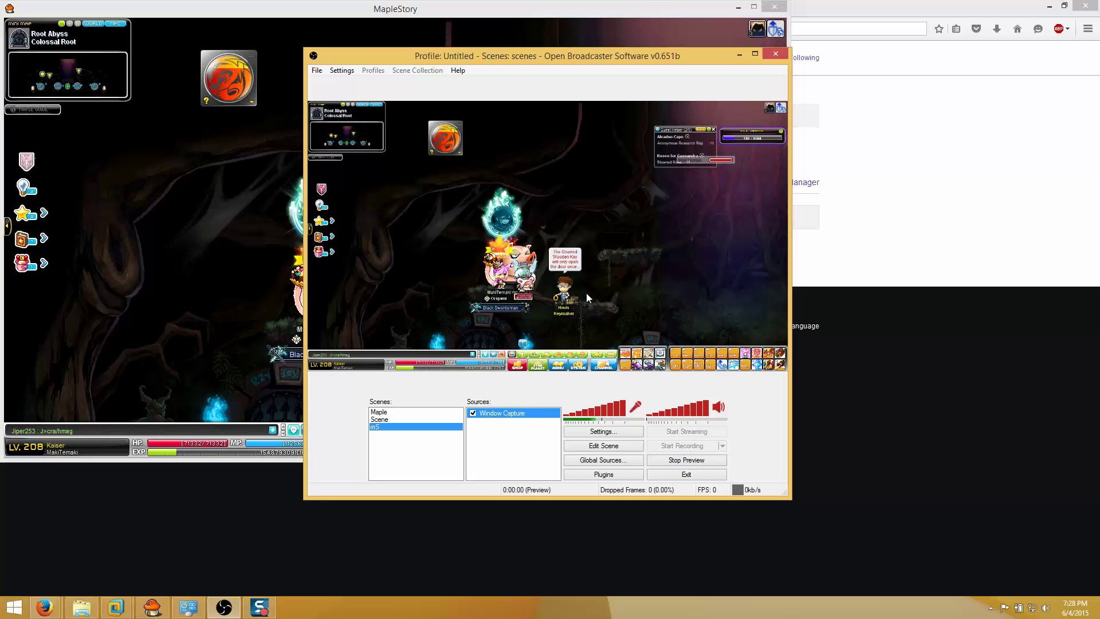
Step: Add an Image source with the default name, using the Untitled-2 overlay file
right_click(479, 427)
mouse_move(505, 439)
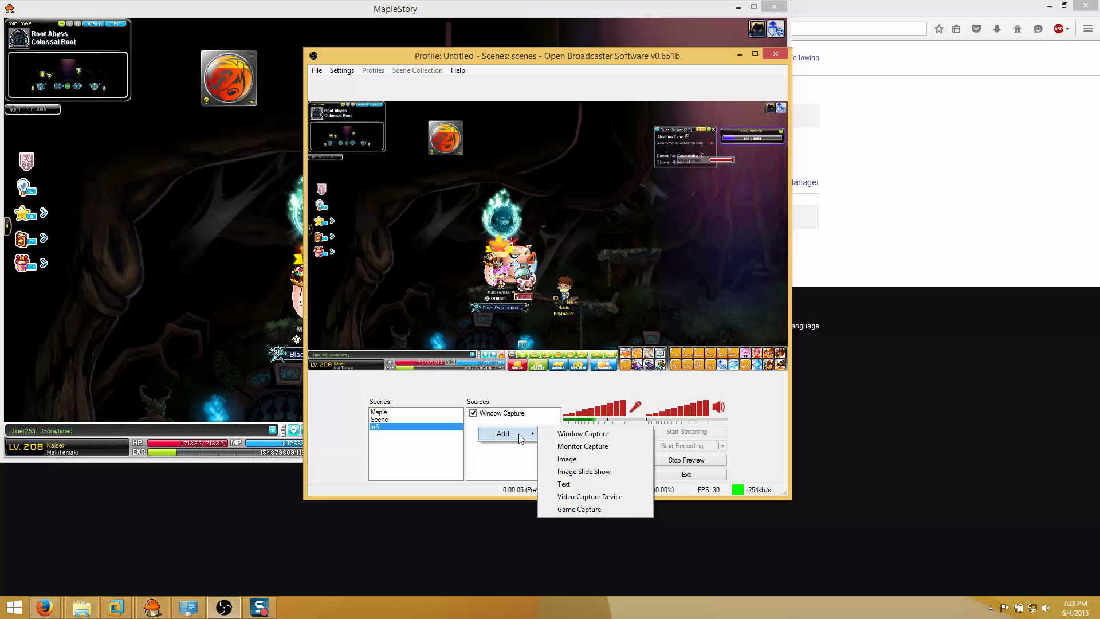
left_click(578, 459)
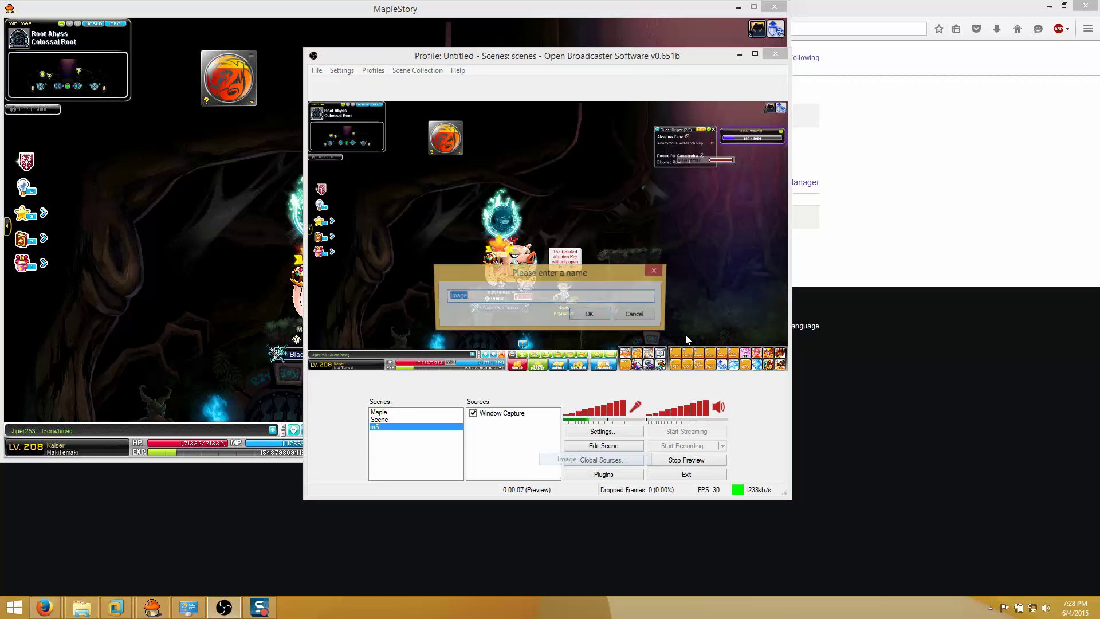
left_click(590, 314)
left_click(625, 209)
double_click(859, 266)
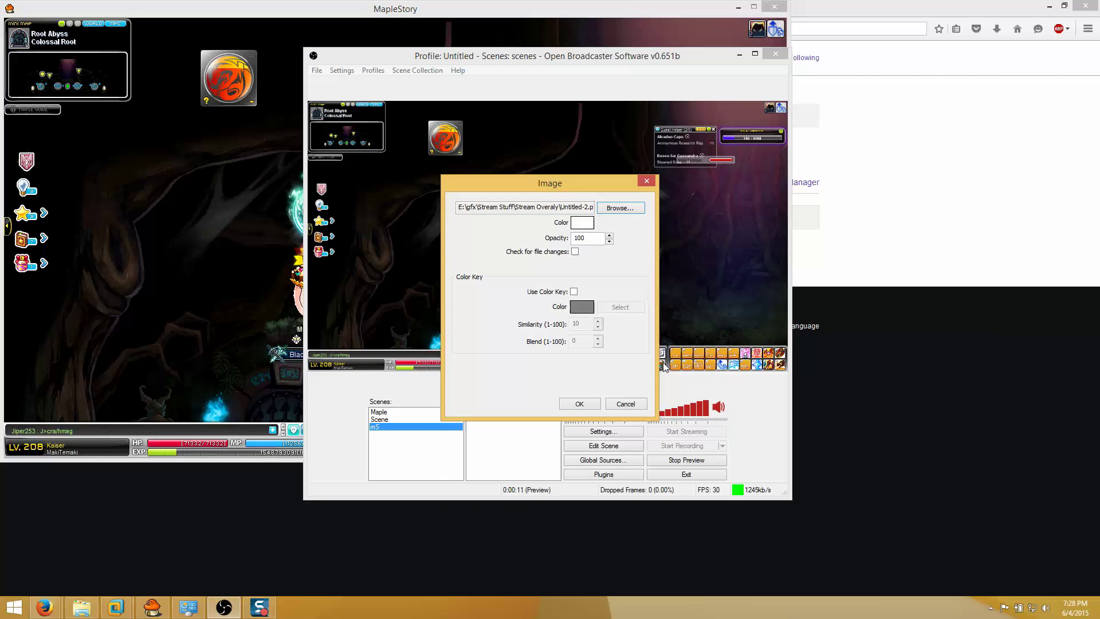
left_click(579, 405)
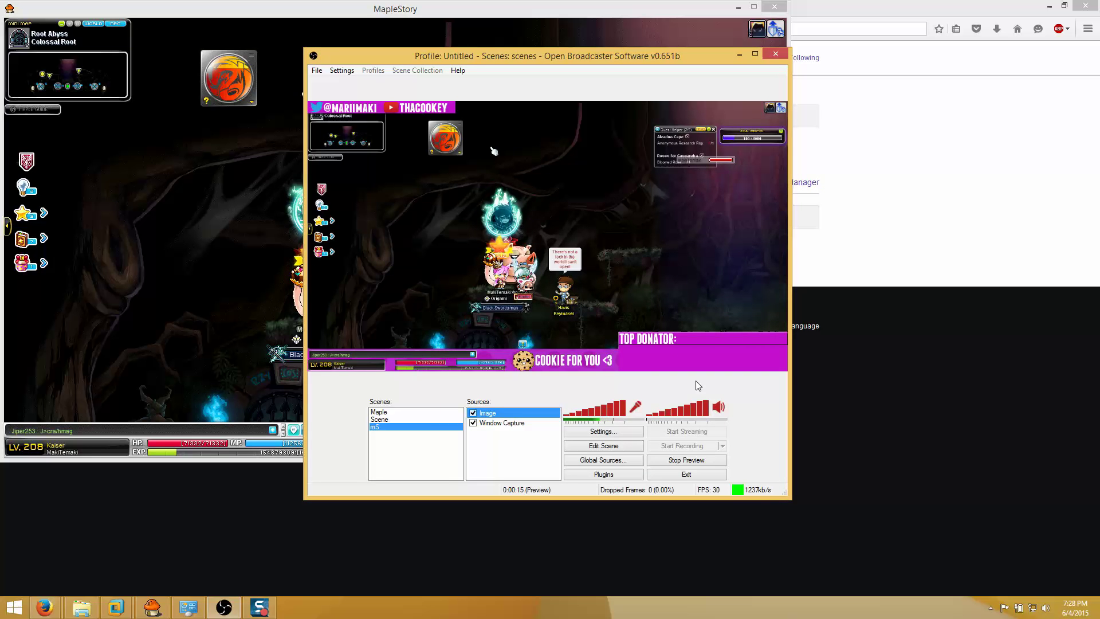
Step: Select the Image and Window Capture sources in turn to check them in the preview
left_click(472, 414)
left_click(500, 422)
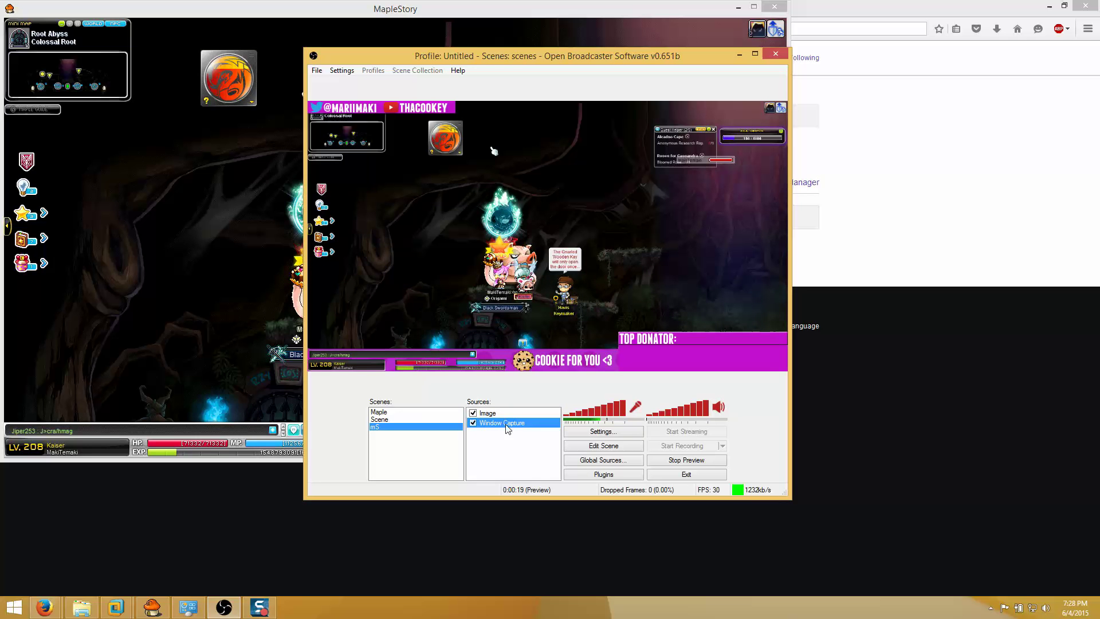
left_click(495, 414)
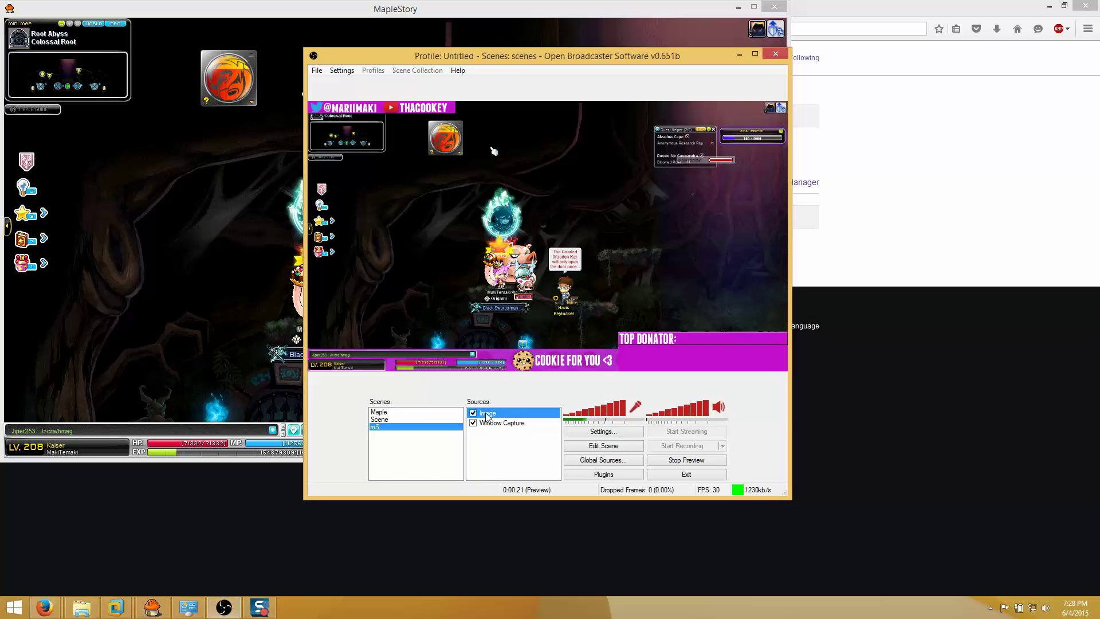
right_click(496, 414)
mouse_move(550, 436)
left_click(636, 477)
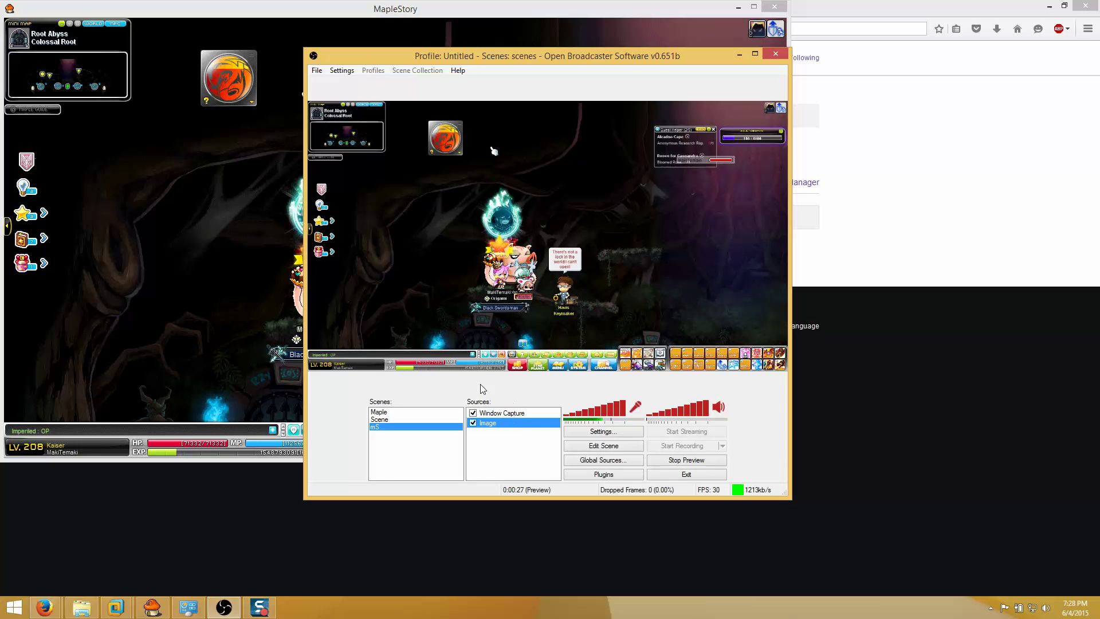
right_click(493, 424)
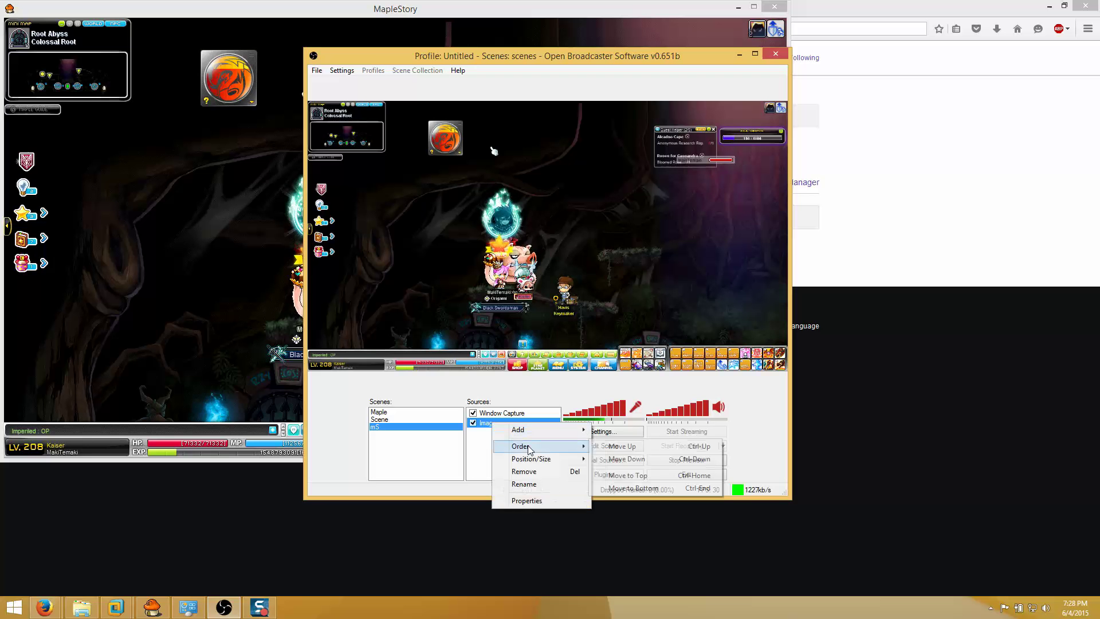
left_click(627, 475)
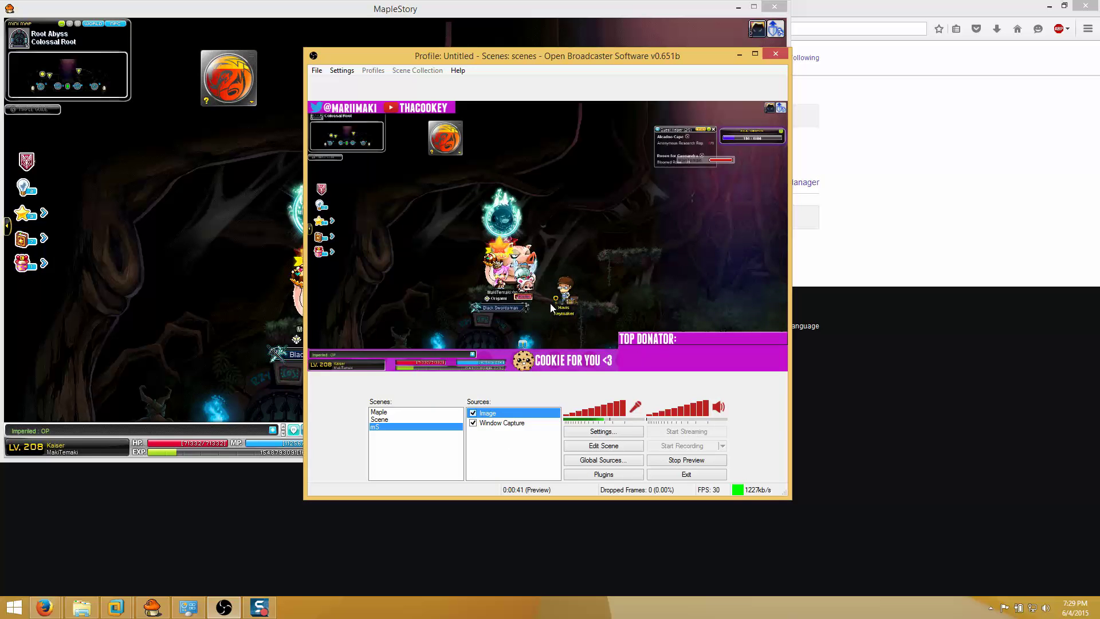
left_click(512, 437)
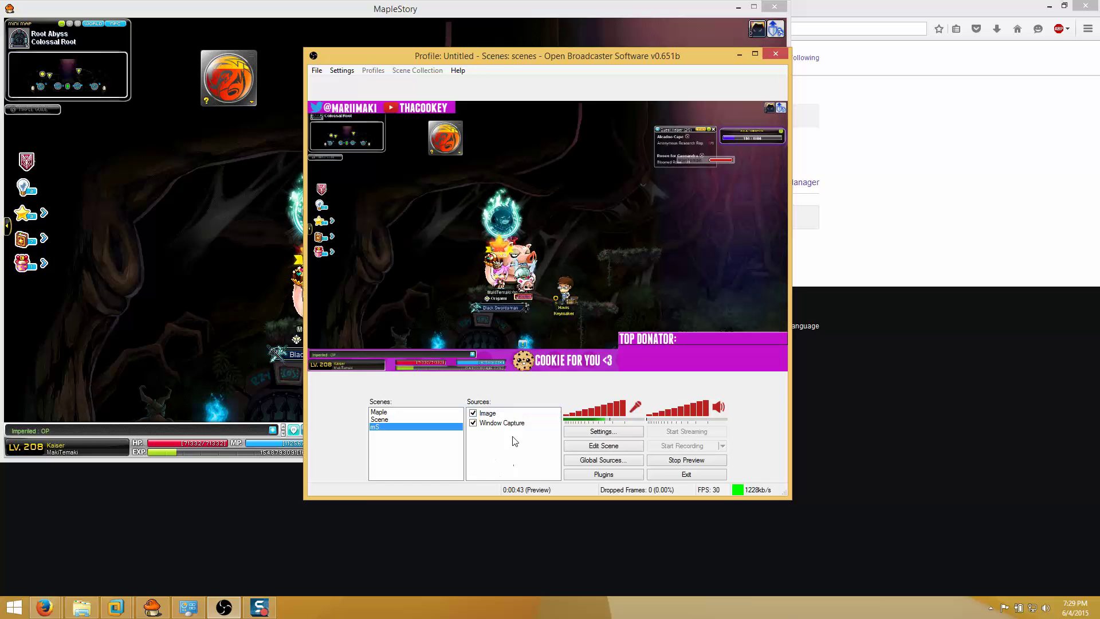
Step: Add a Text source reading 'top donator' and drag it beside the overlay's TOP DONATOR: label
right_click(479, 441)
mouse_move(481, 443)
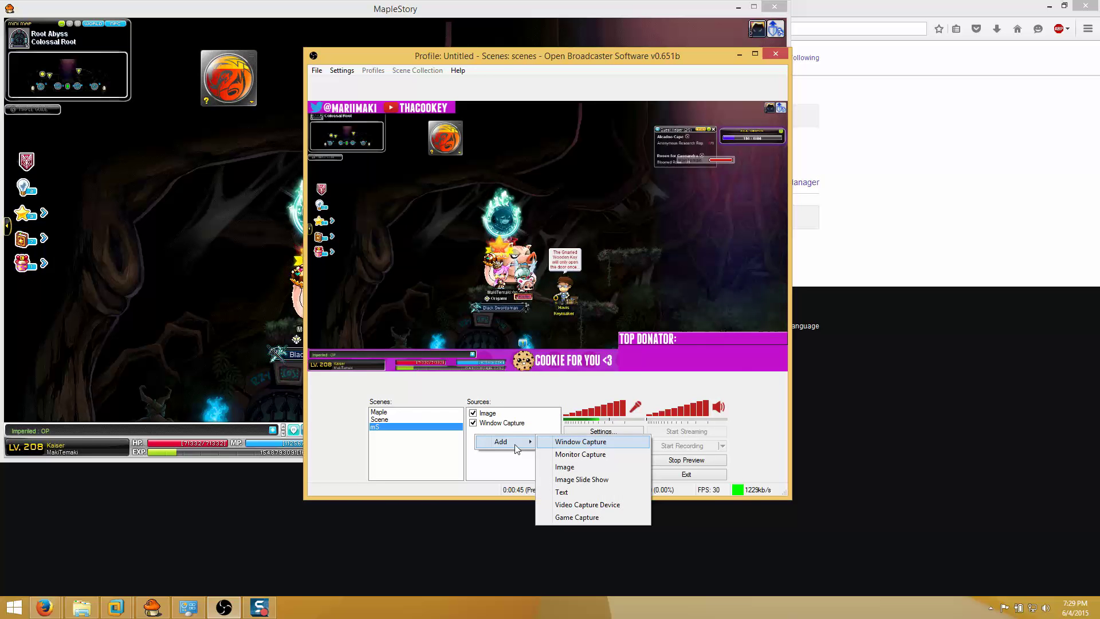
left_click(559, 492)
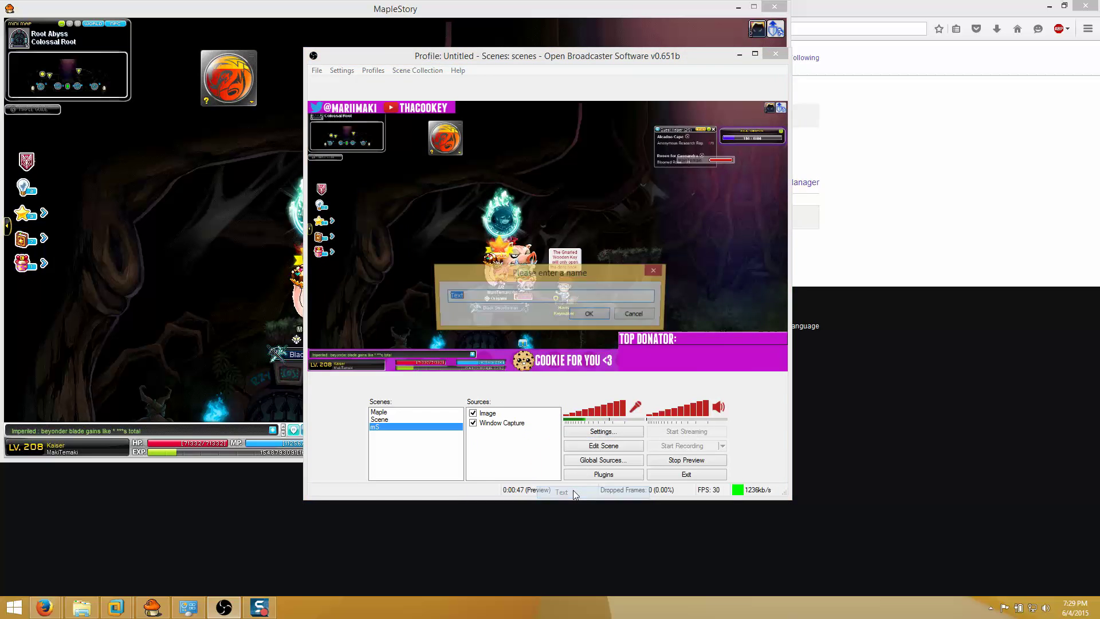
left_click(595, 314)
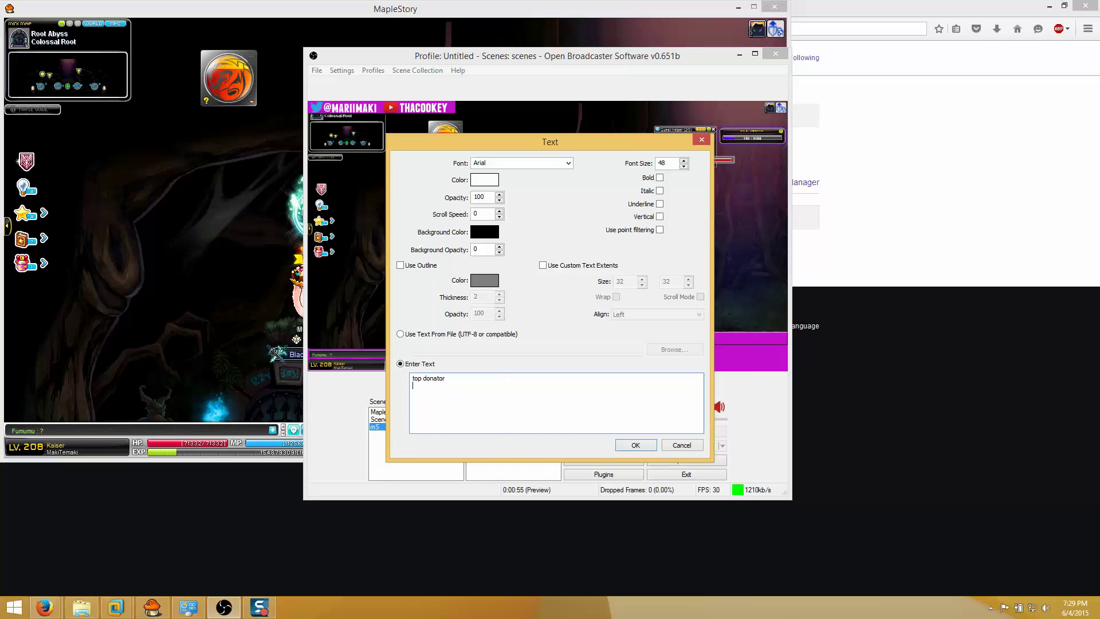
left_click(635, 445)
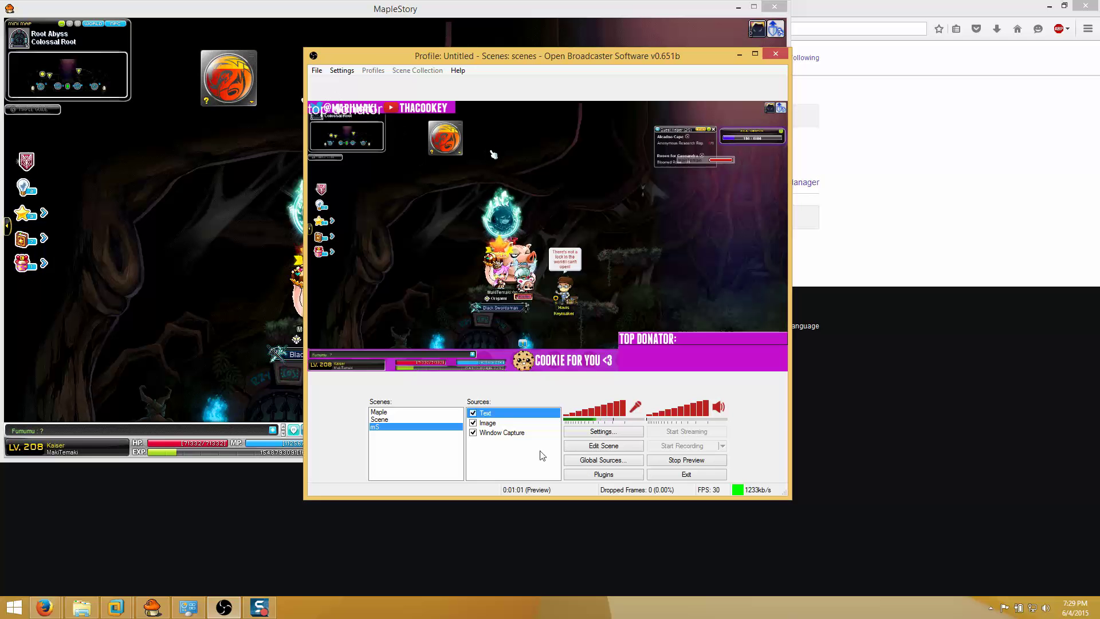
left_click(593, 450)
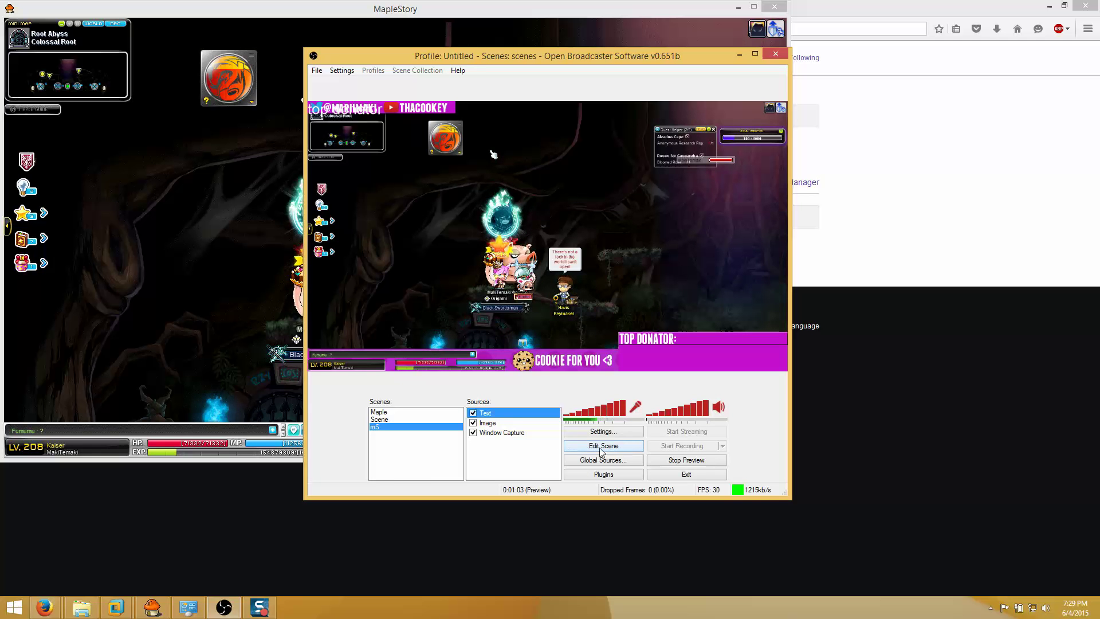
left_click_drag(378, 125, 717, 339)
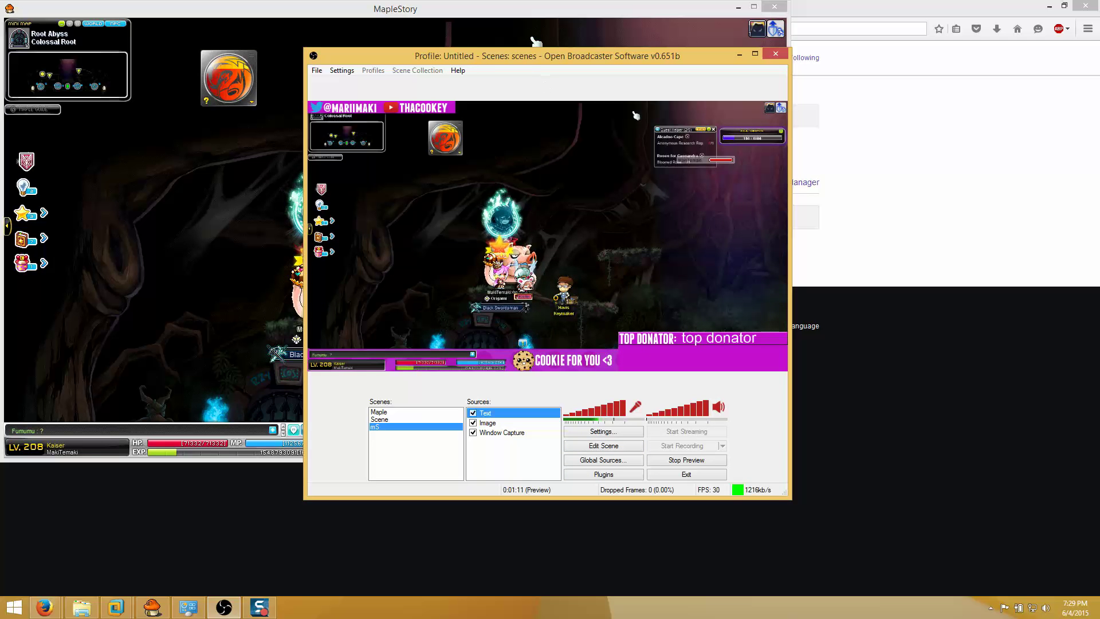
Step: Move the OBS window to the right and bring MapleStory to the front
left_click_drag(515, 55, 740, 94)
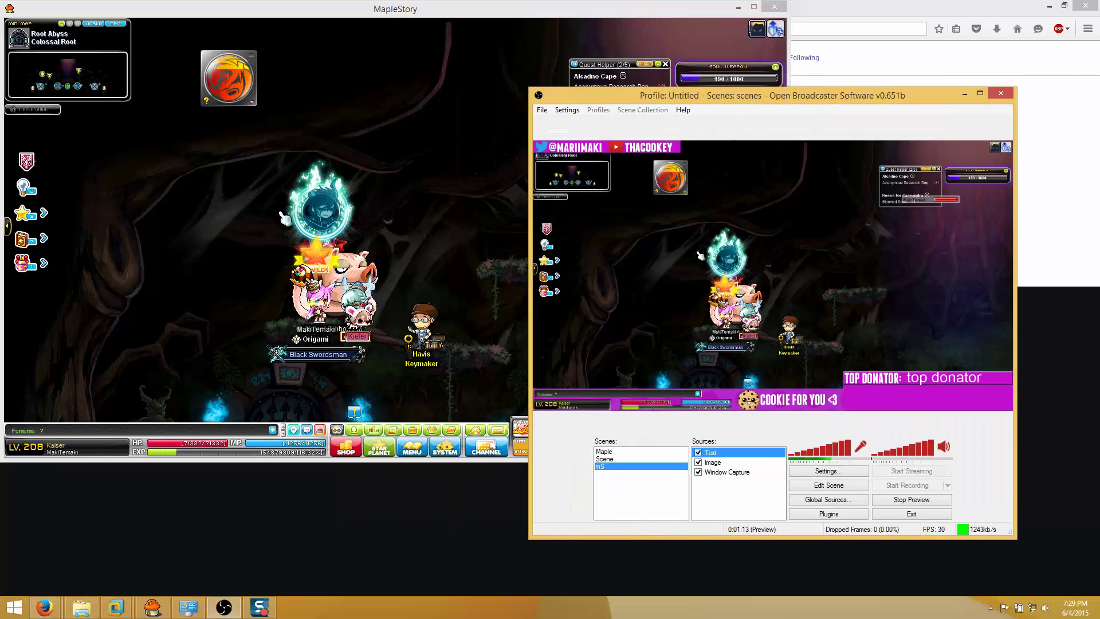
left_click(693, 197)
left_click_drag(847, 100, 1041, 114)
left_click(584, 184)
Step: Walk the character down to the pig and attack it with skills, then bring OBS forward centre-left
key("Right")
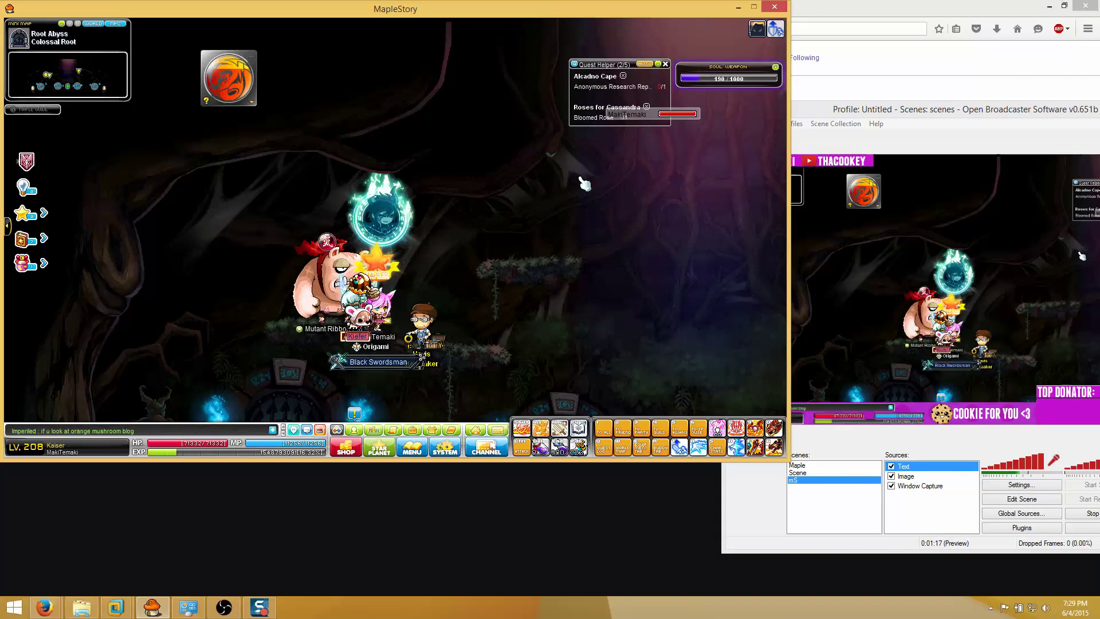
key("alt+Down")
key("Left")
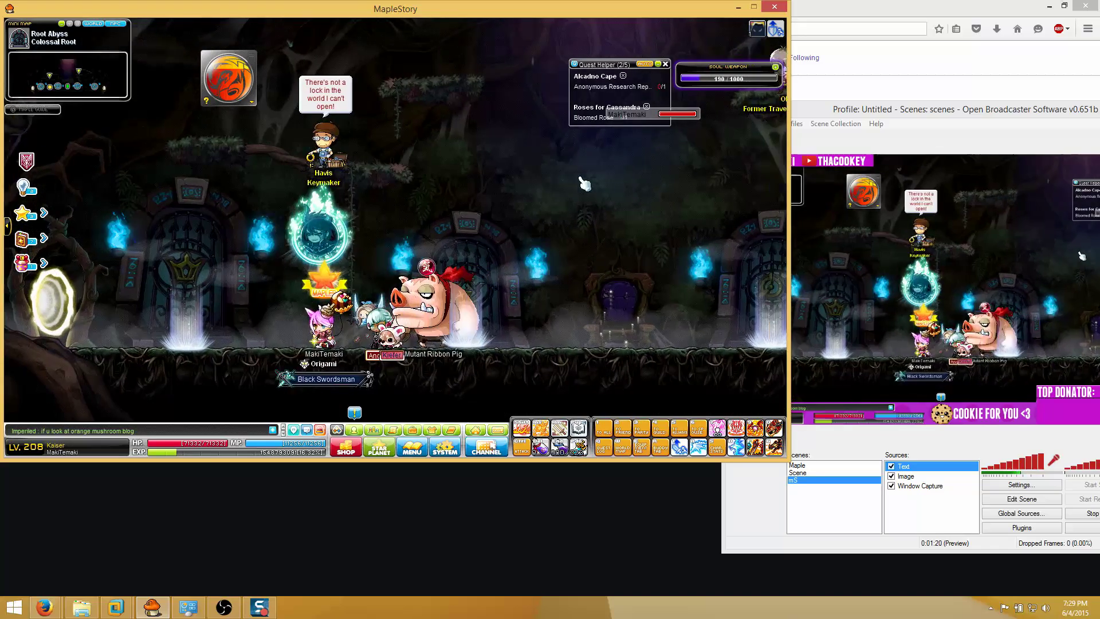
key("ctrl")
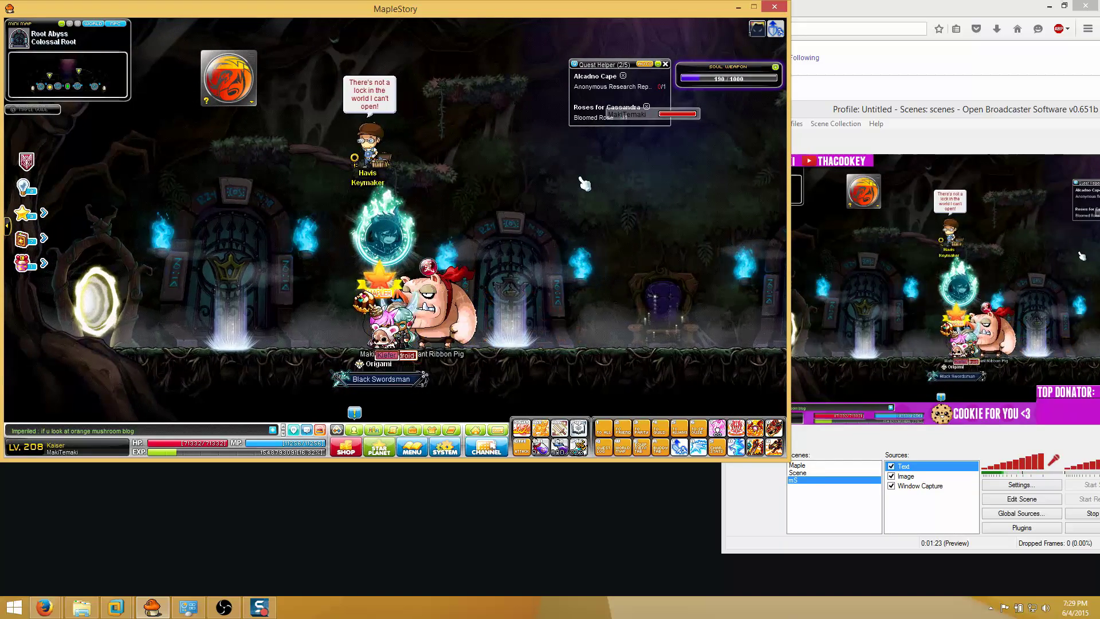
key("9")
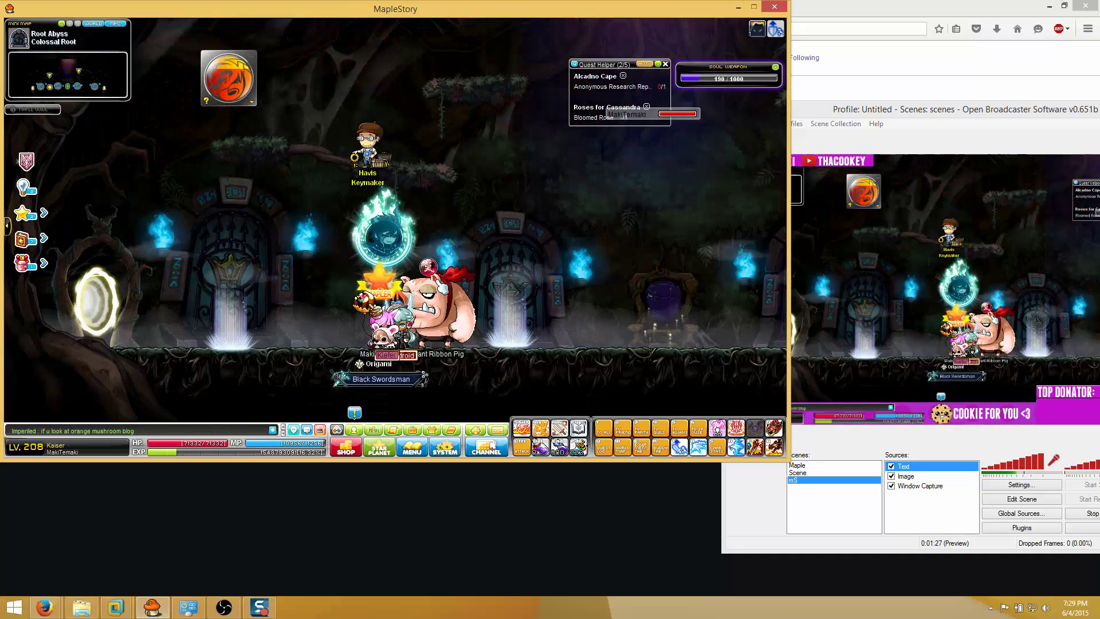
key("ctrl")
key("ctrl")
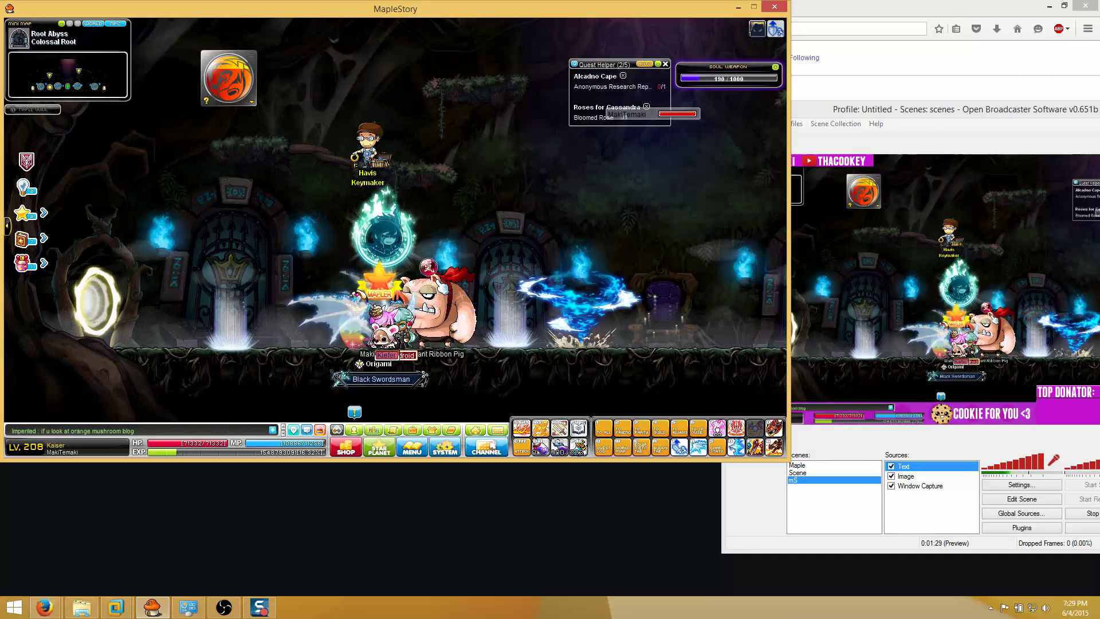
key("ctrl")
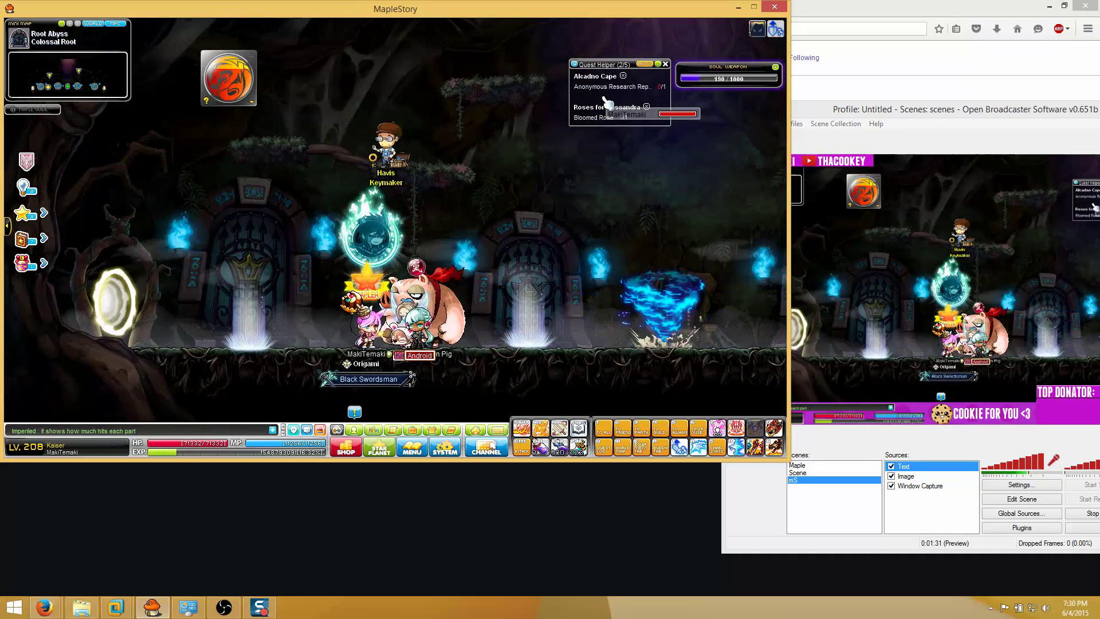
left_click_drag(859, 101, 404, 63)
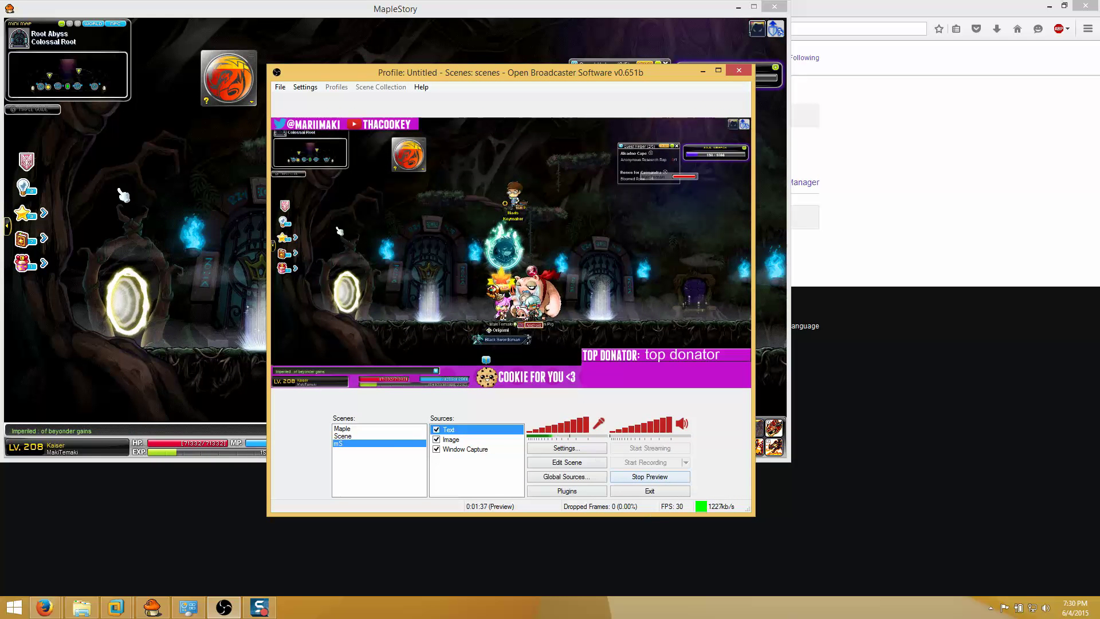
Step: Nudge OBS slightly right, then bring MapleStory forward and walk the character left
left_click_drag(417, 73, 466, 81)
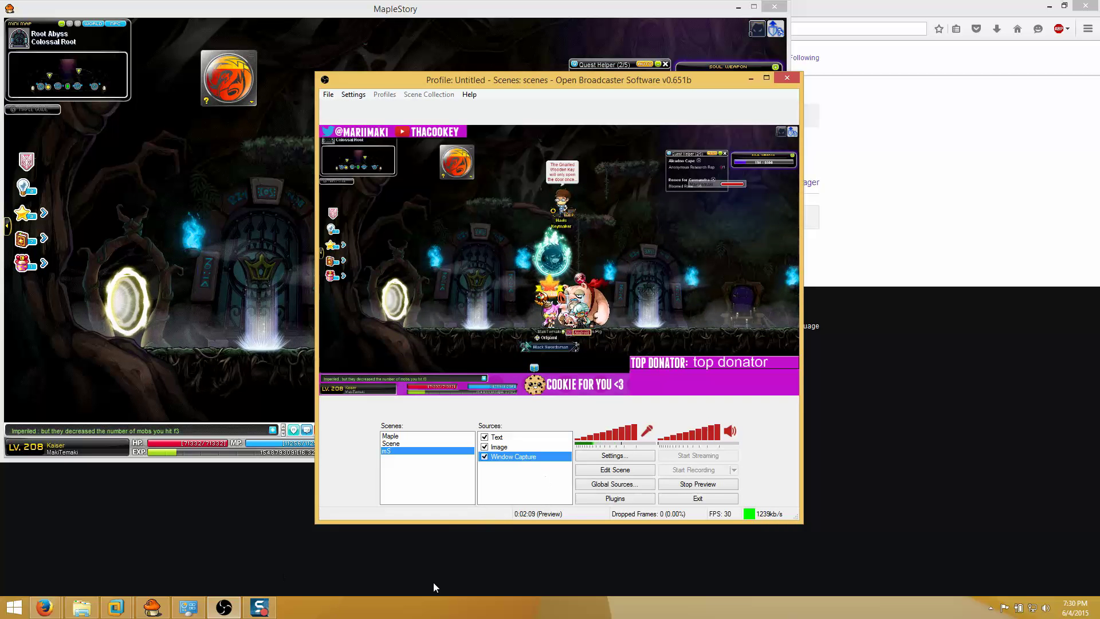
left_click(216, 239)
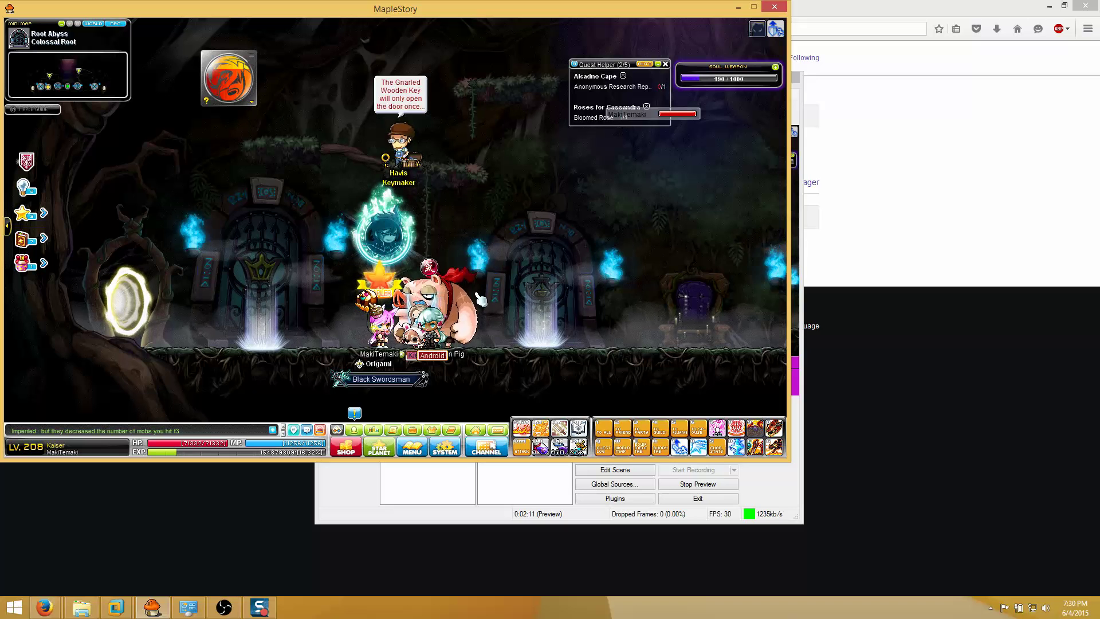
key("Left")
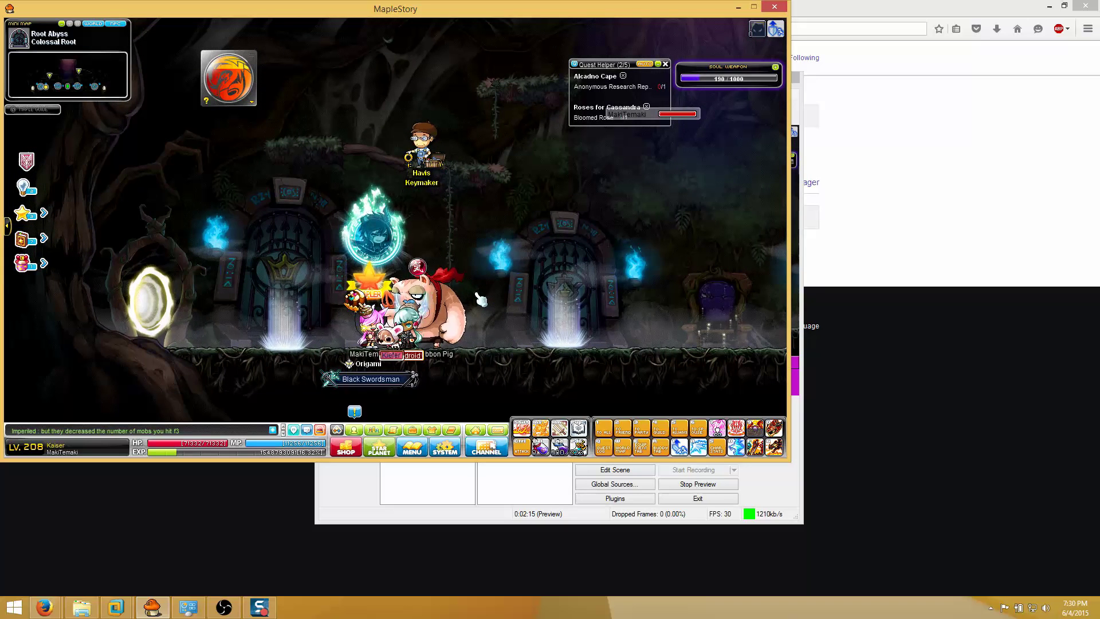